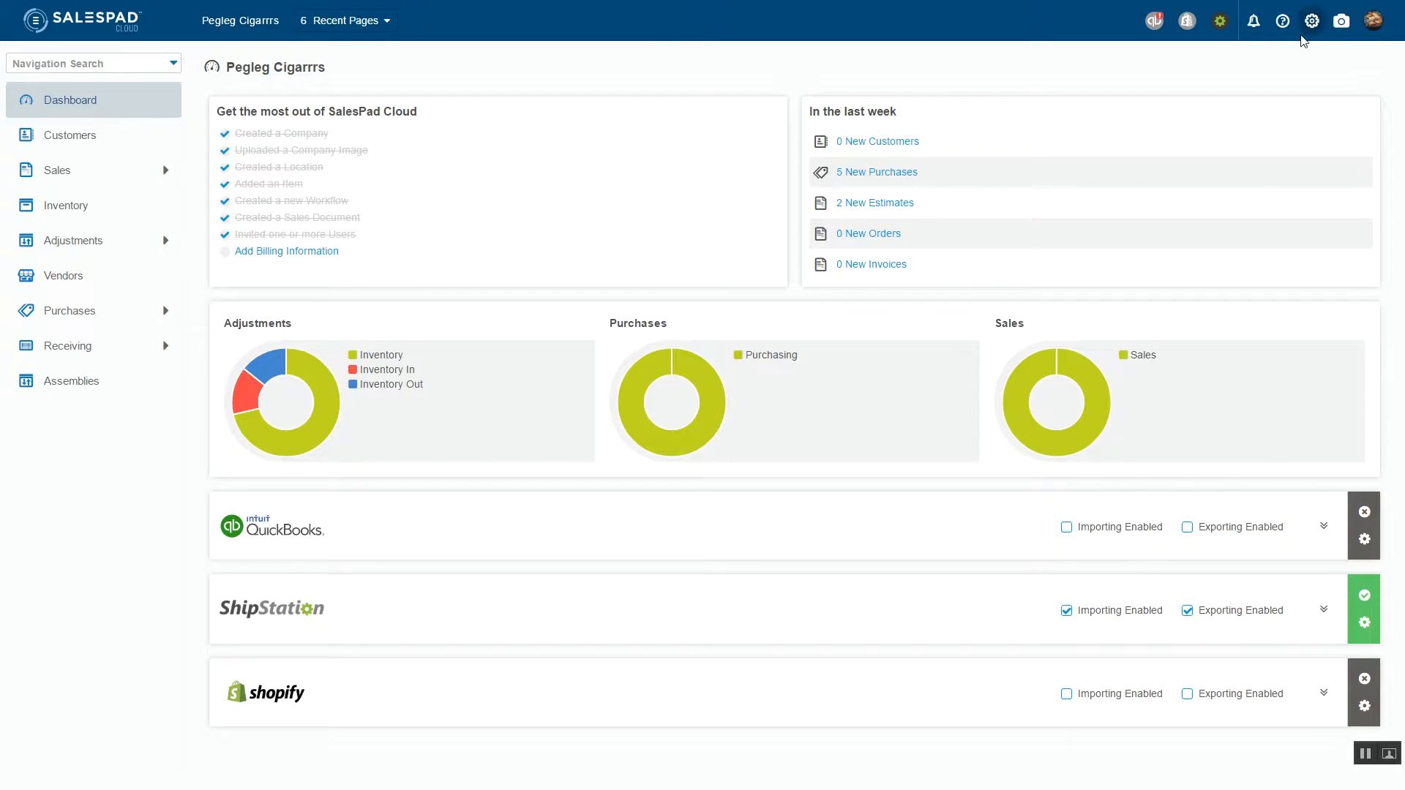
Step: Open the Tax Codes setup and examine the tax rates assigned to the California tax code
{"action": "left_click", "coordinate": [1310, 23]}
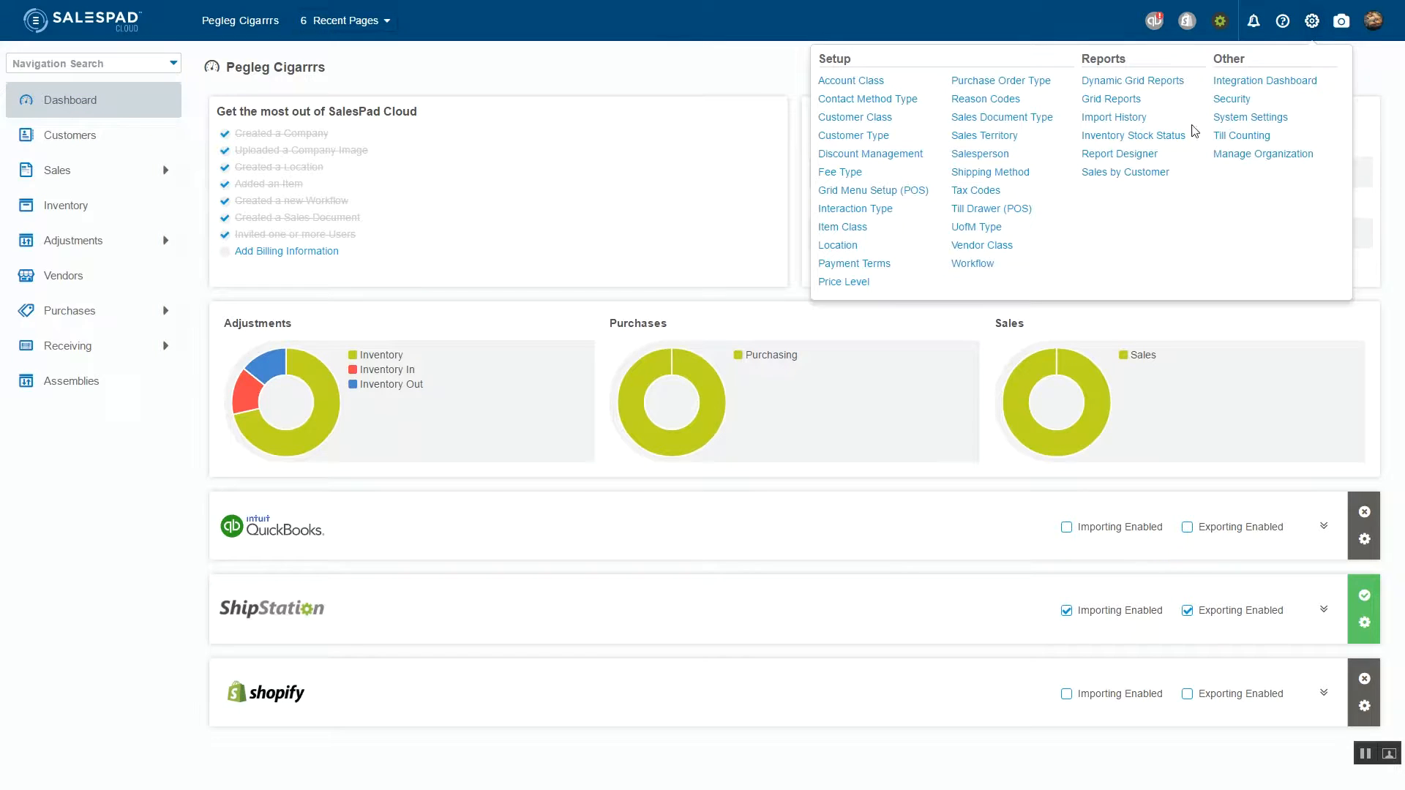
{"action": "left_click", "coordinate": [979, 194]}
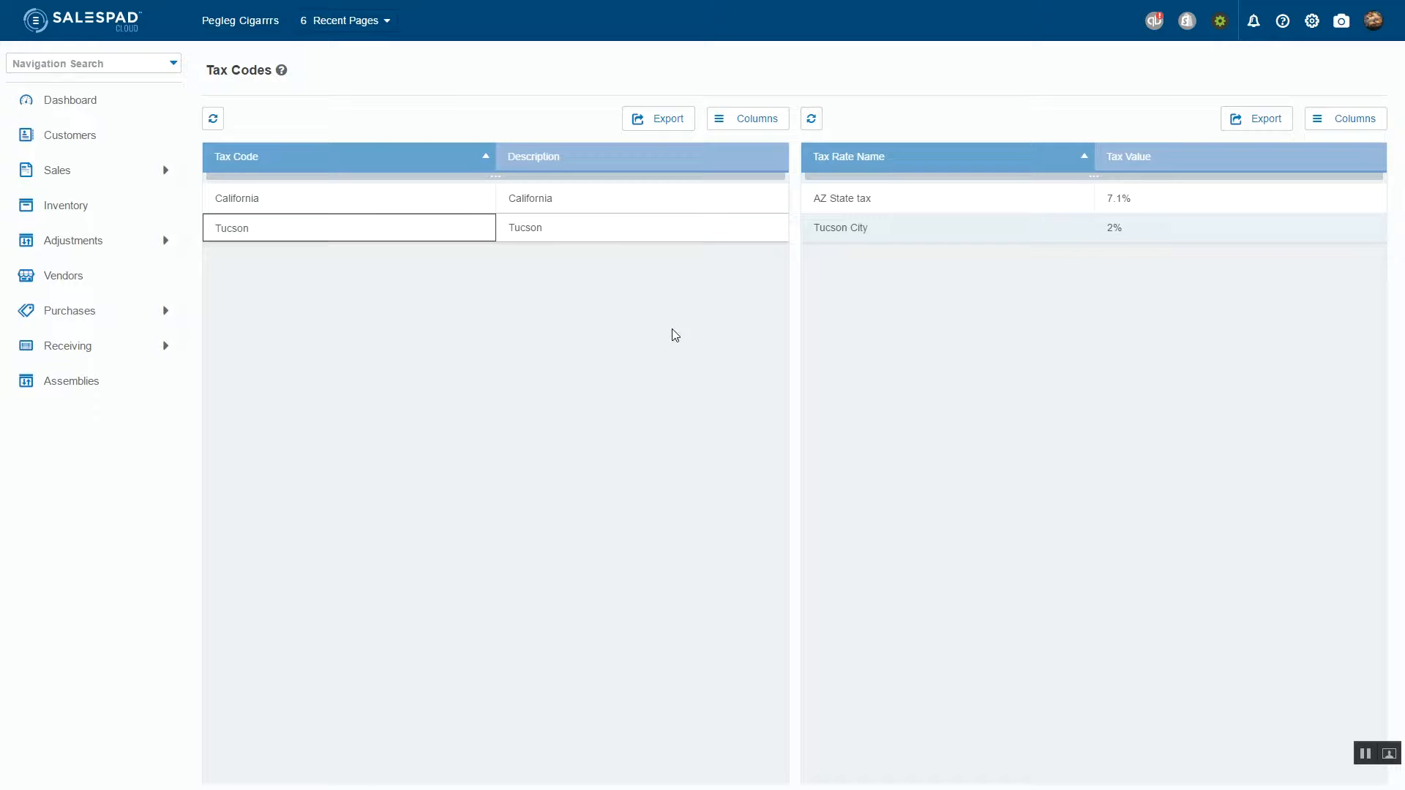
{"action": "left_click", "coordinate": [380, 209]}
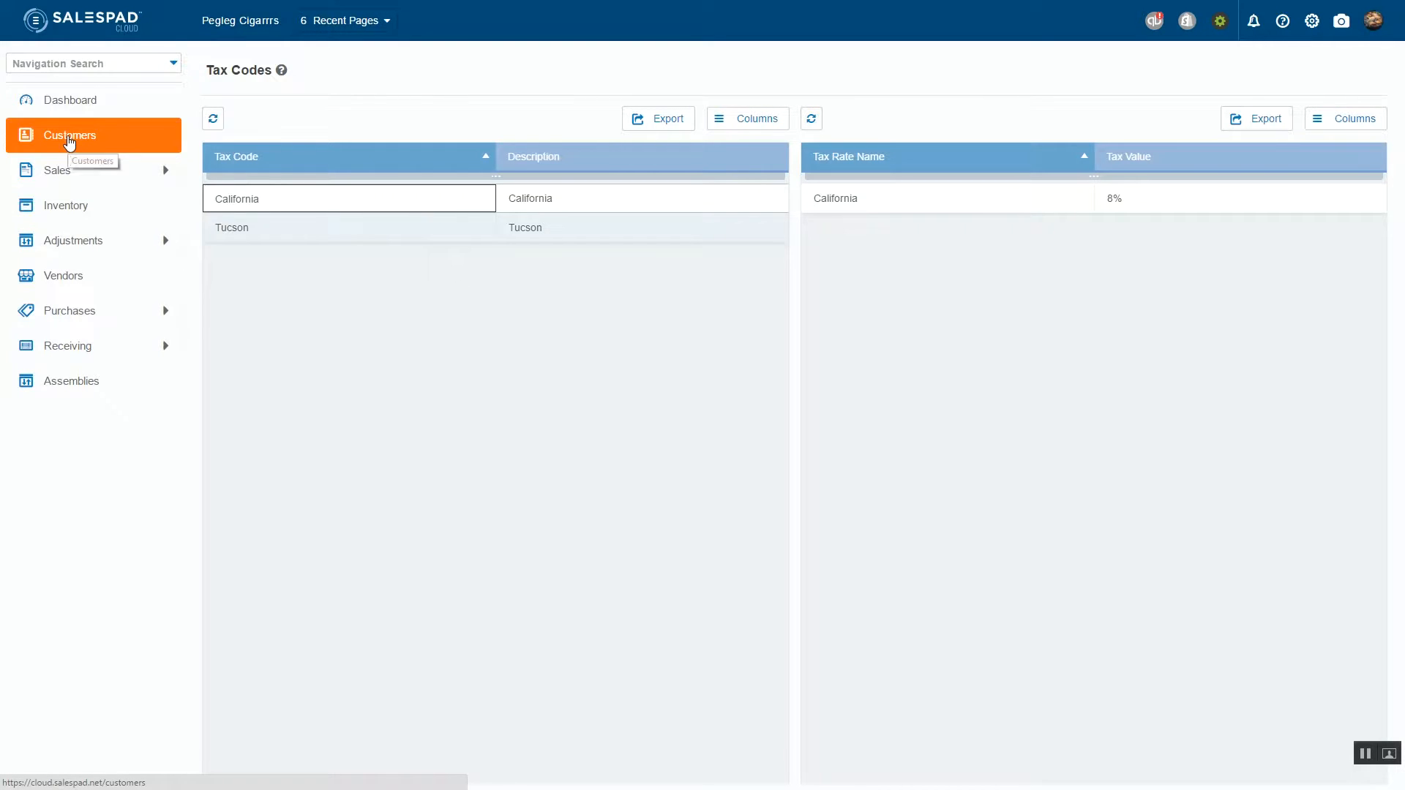
Step: Assign the California tax code to the shipping address of the customer Cool Cars and save it
{"action": "left_click", "coordinate": [66, 147]}
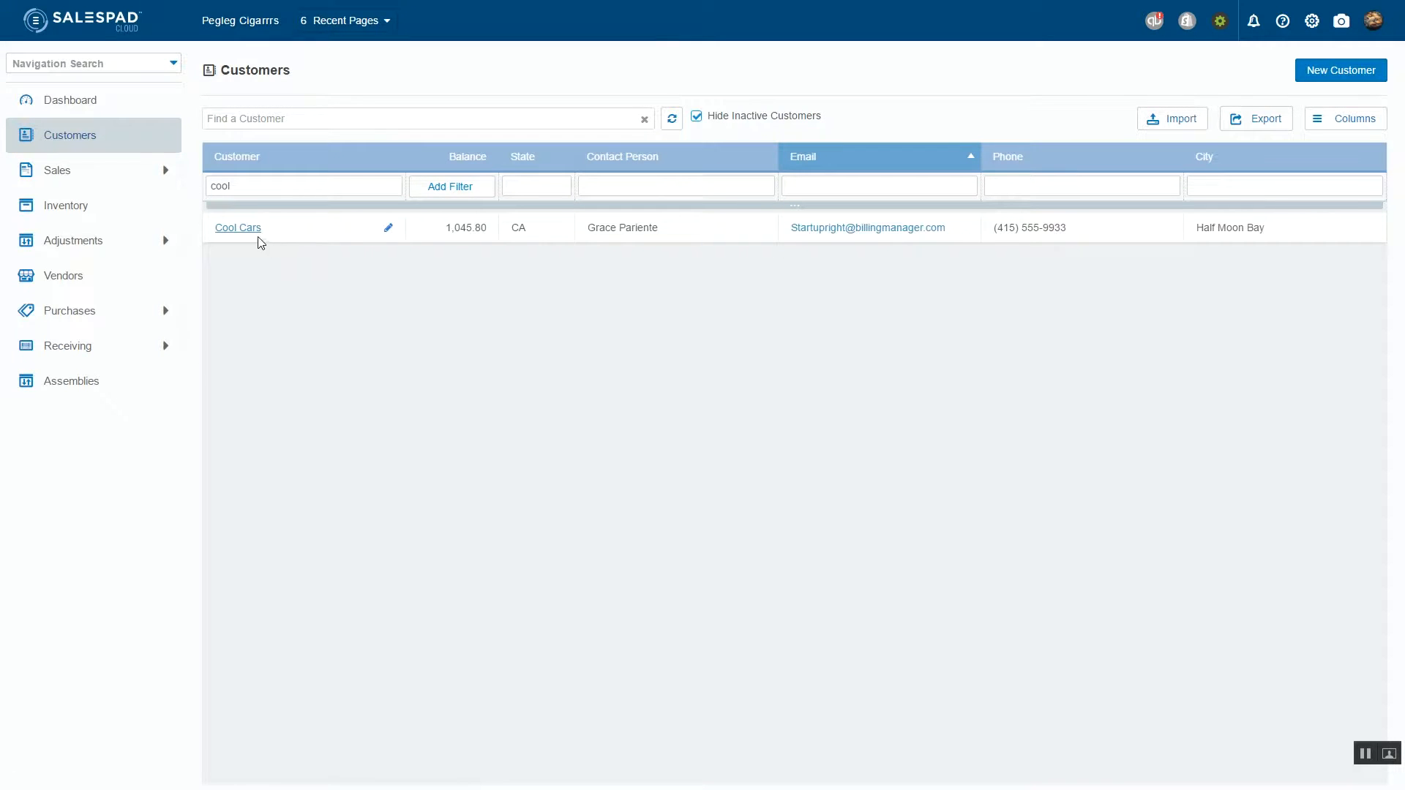
{"action": "left_click", "coordinate": [238, 233]}
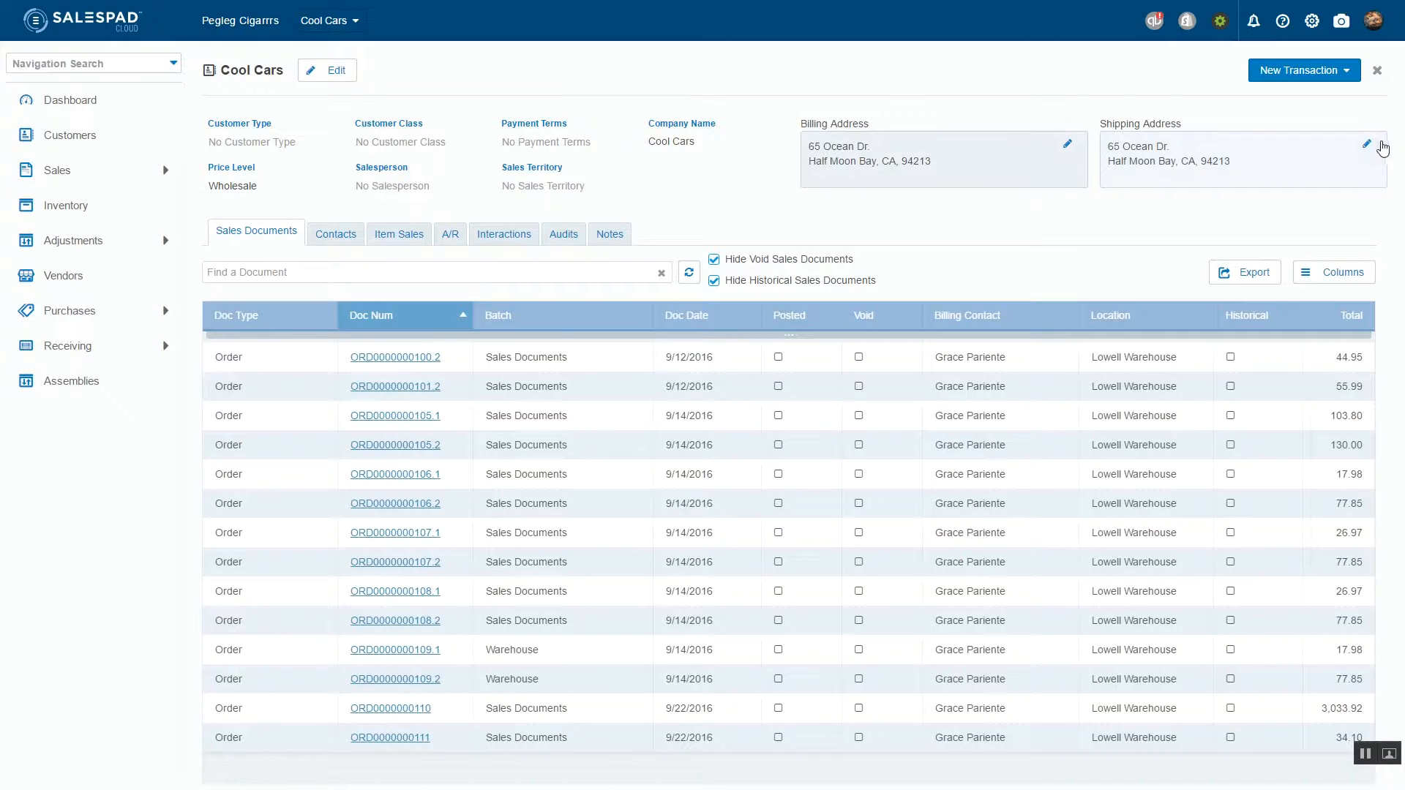
{"action": "left_click", "coordinate": [1367, 145]}
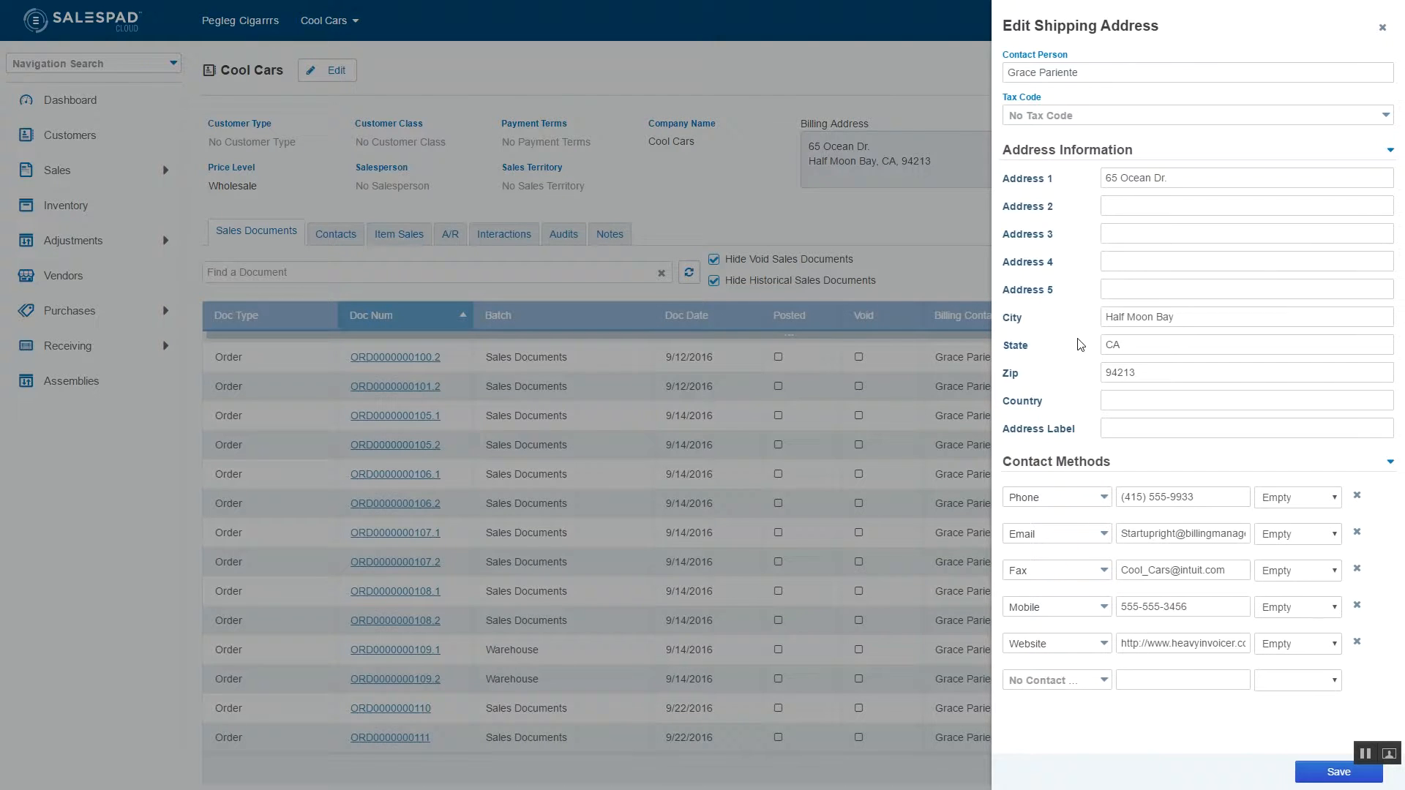
{"action": "left_click", "coordinate": [1040, 117]}
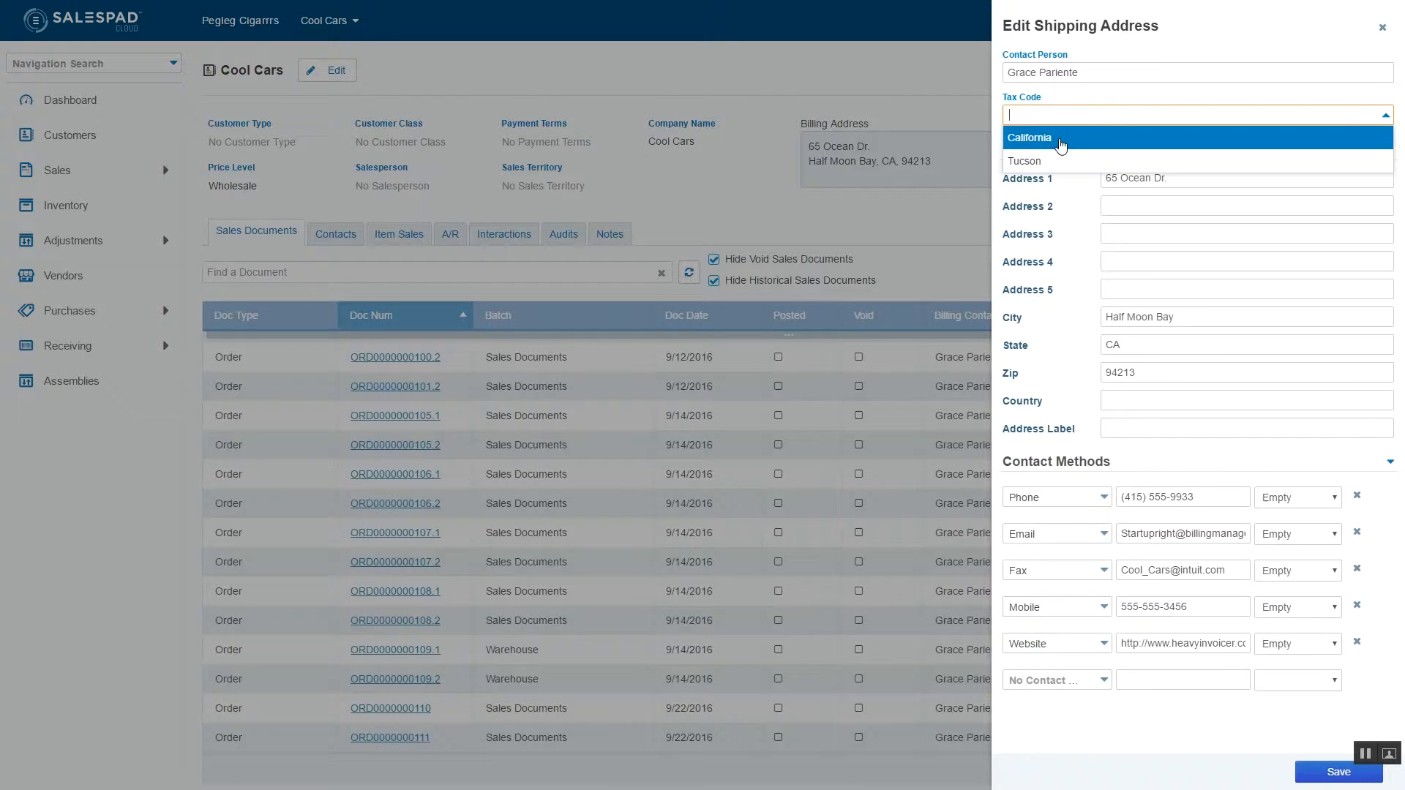
{"action": "left_click", "coordinate": [1061, 139]}
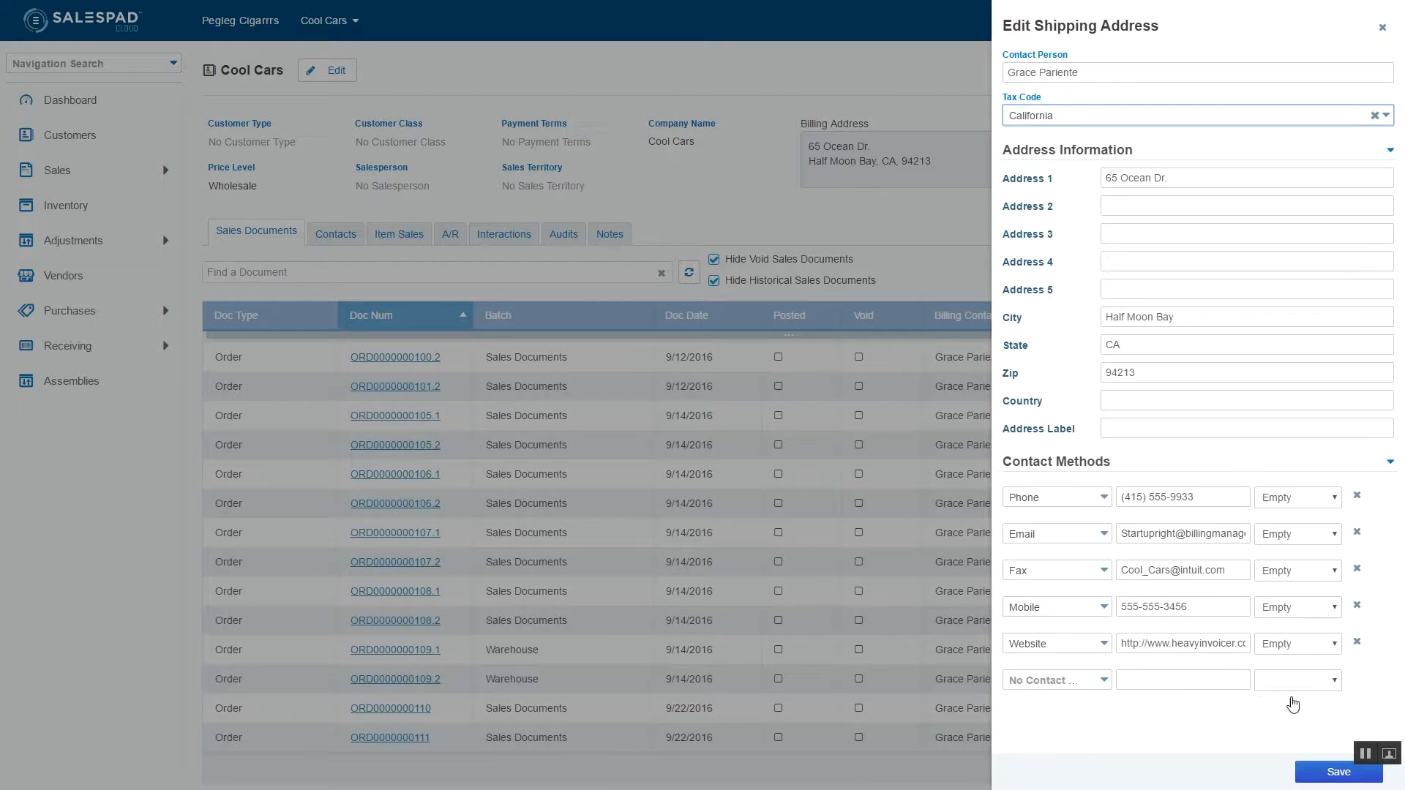
{"action": "left_click", "coordinate": [1322, 771]}
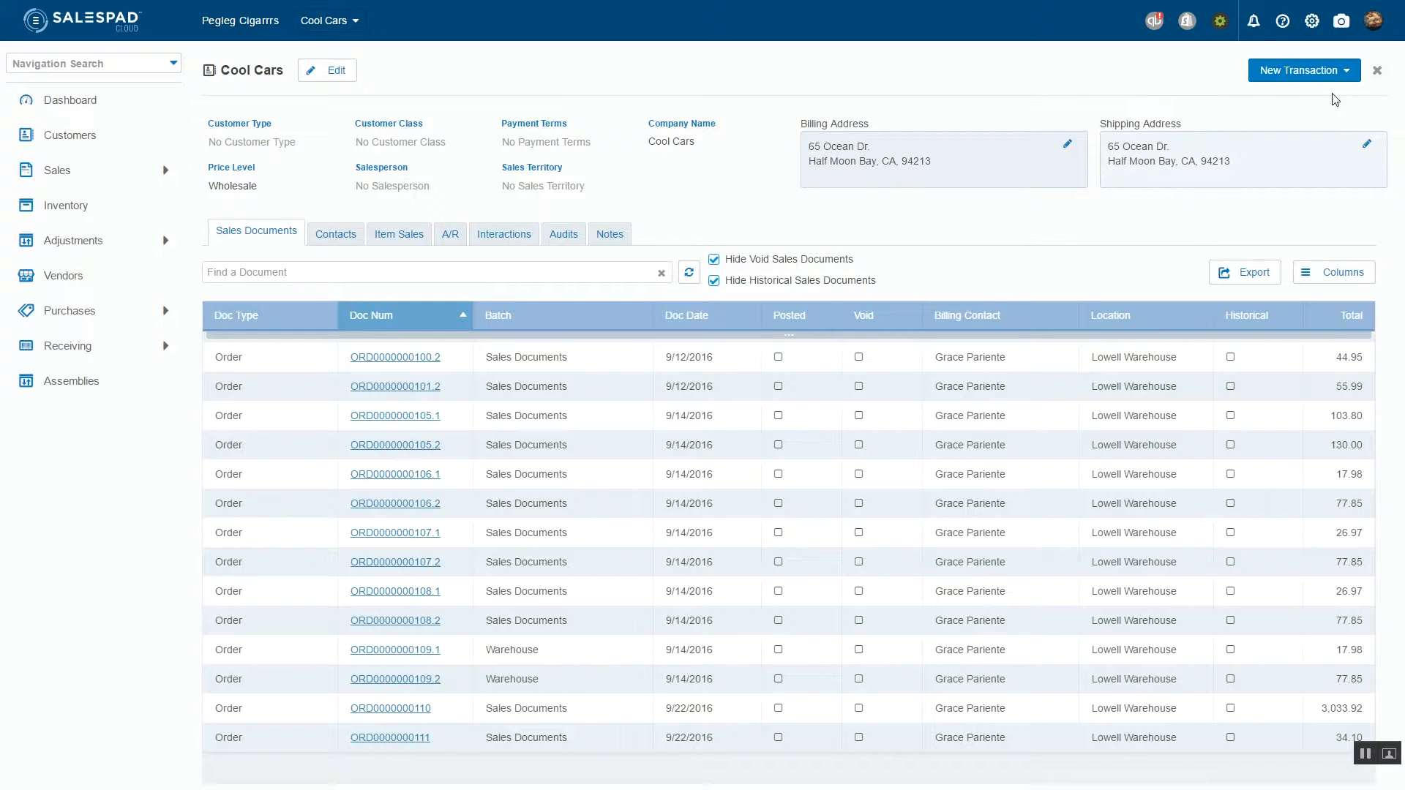
Step: Create a new sales order for Cool Cars and check the tax code on its shipping address
{"action": "left_click", "coordinate": [1343, 70]}
{"action": "left_click", "coordinate": [1266, 122]}
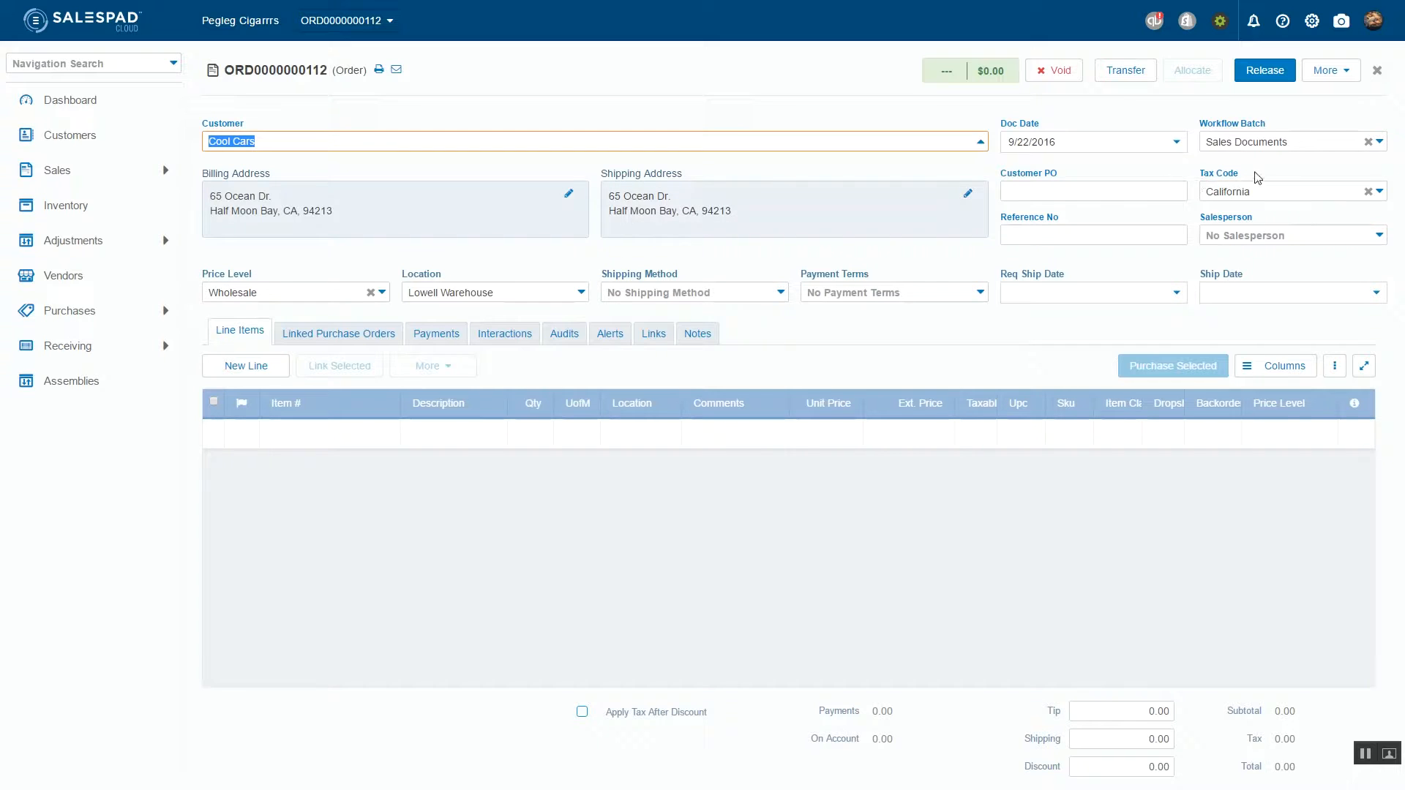
{"action": "left_click", "coordinate": [853, 324]}
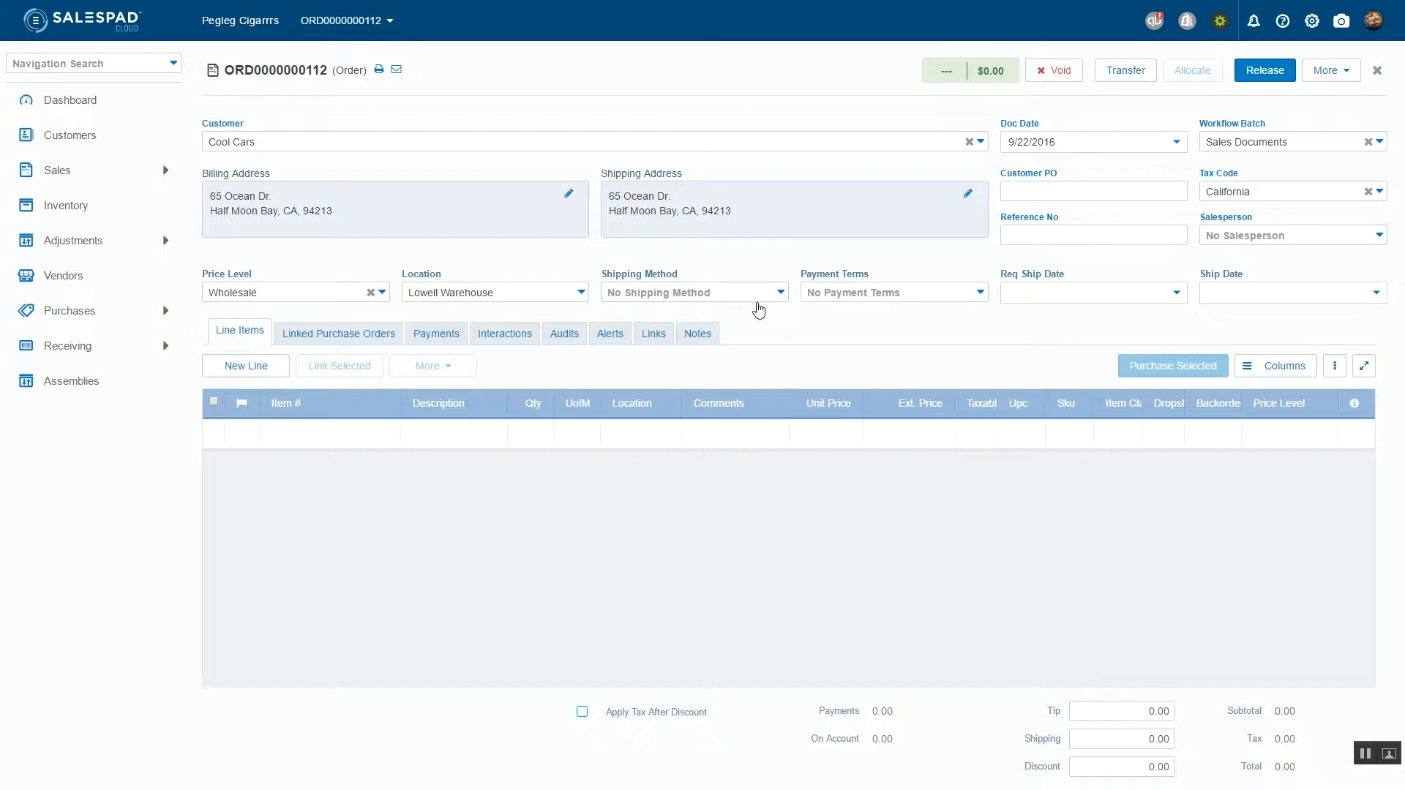
{"action": "left_click", "coordinate": [967, 194]}
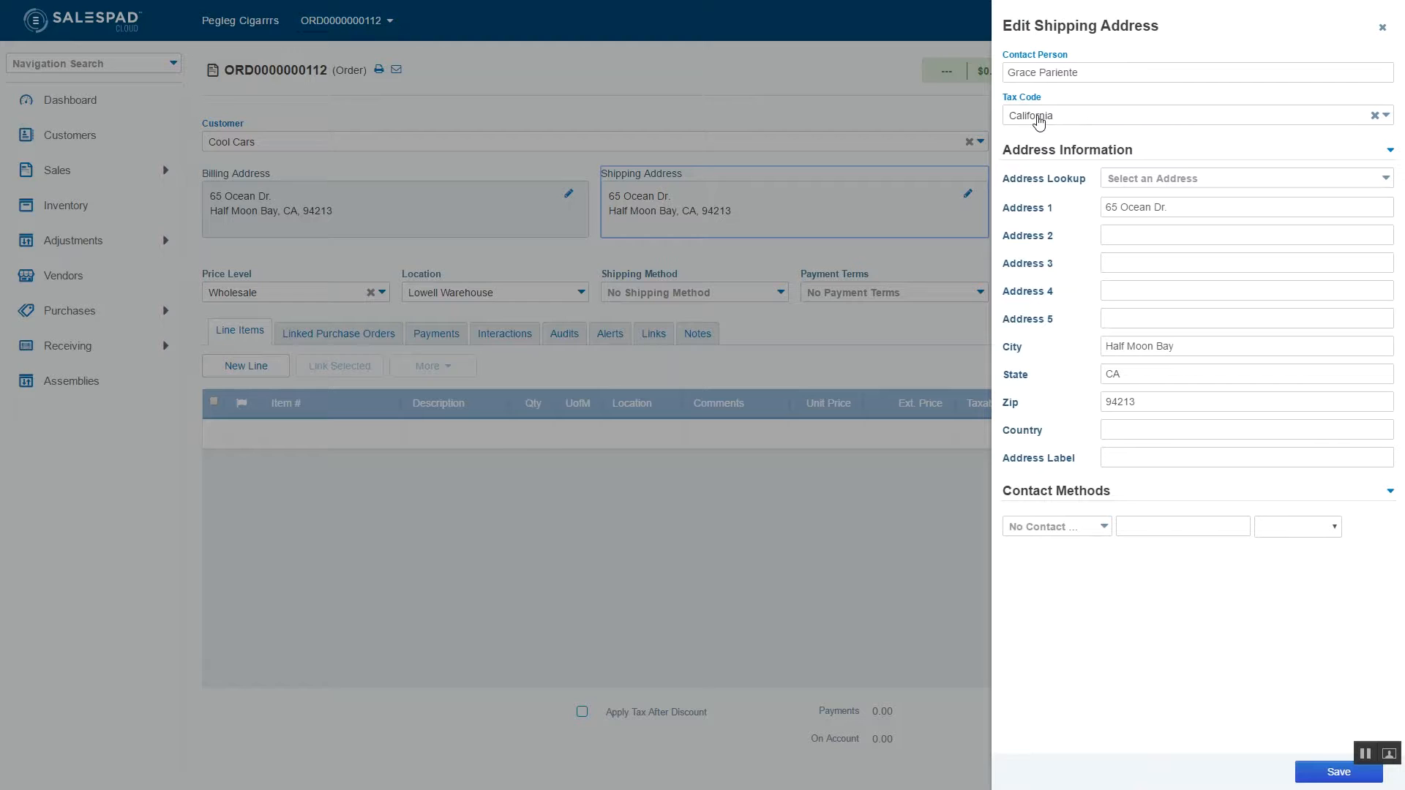
{"action": "left_click", "coordinate": [1382, 32]}
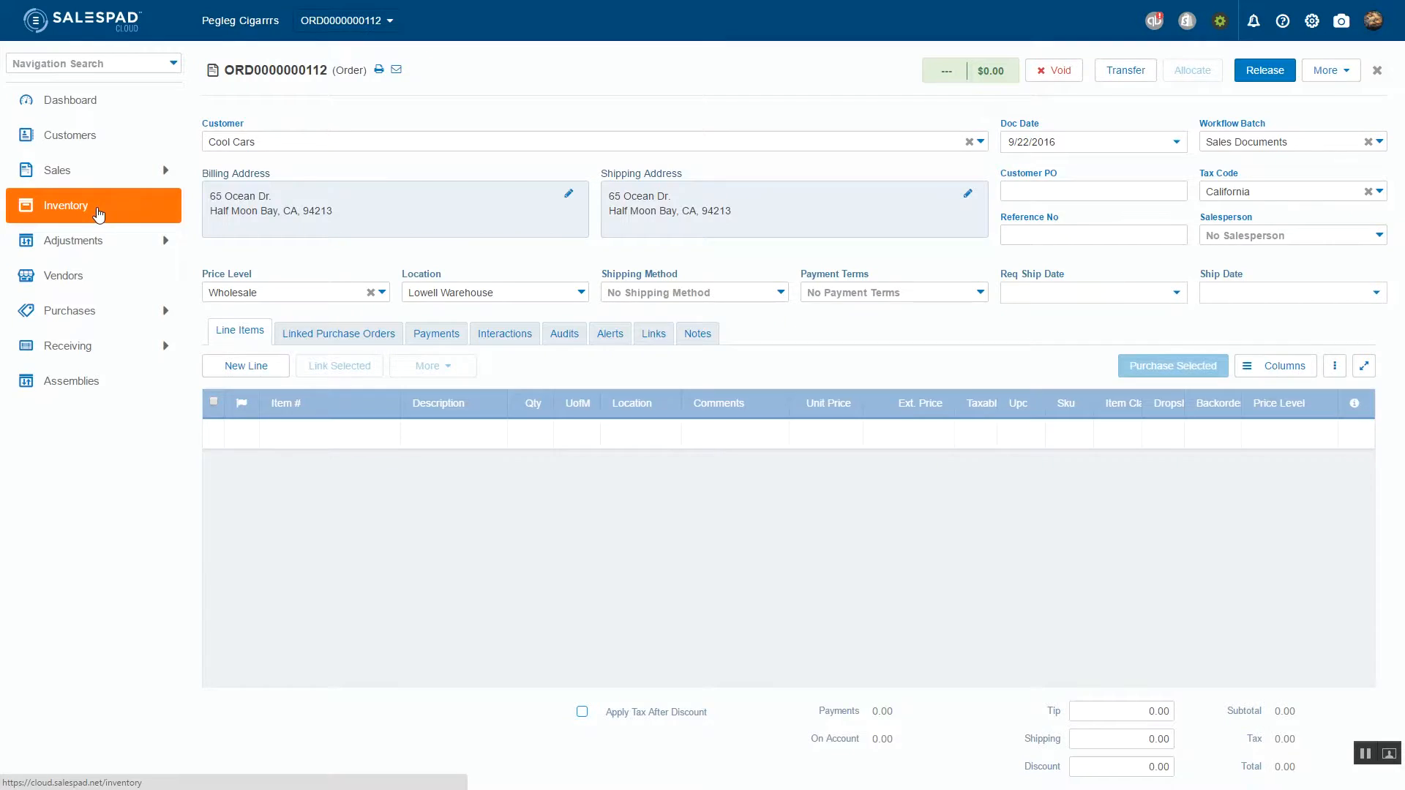
Step: Open the Arturo Fuente 858 inventory item and check its Taxable setting without changing it
{"action": "left_click", "coordinate": [98, 214]}
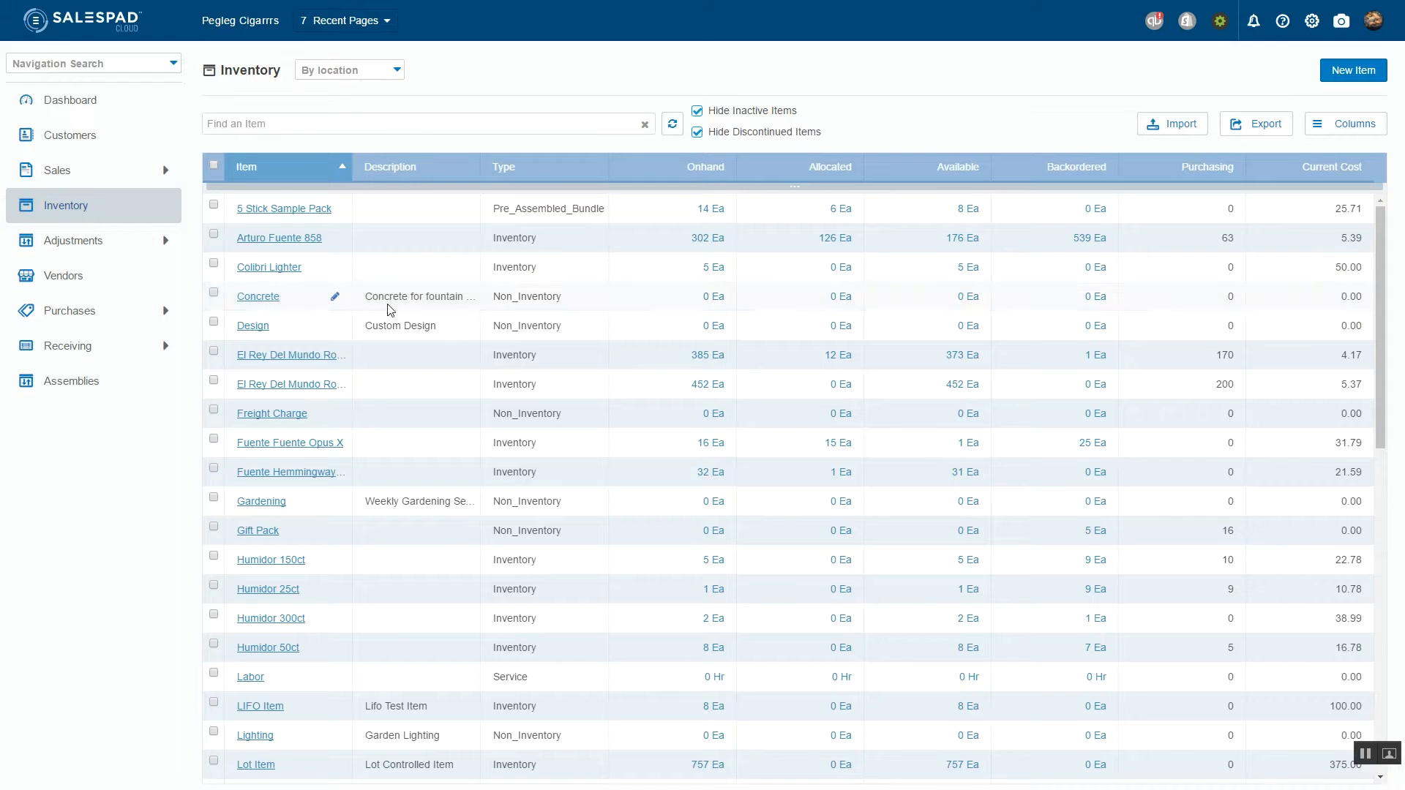
{"action": "left_click", "coordinate": [300, 238]}
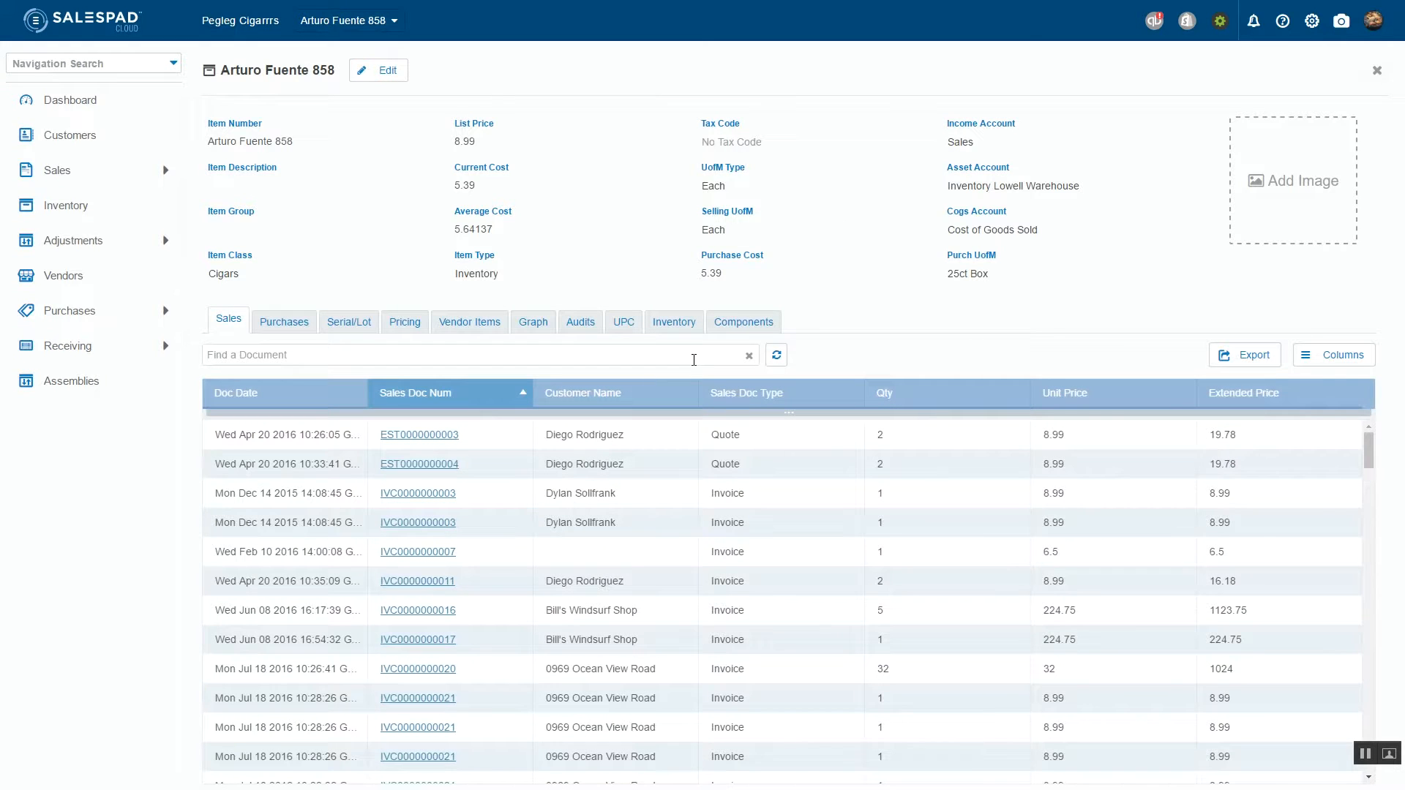
{"action": "left_click", "coordinate": [376, 79]}
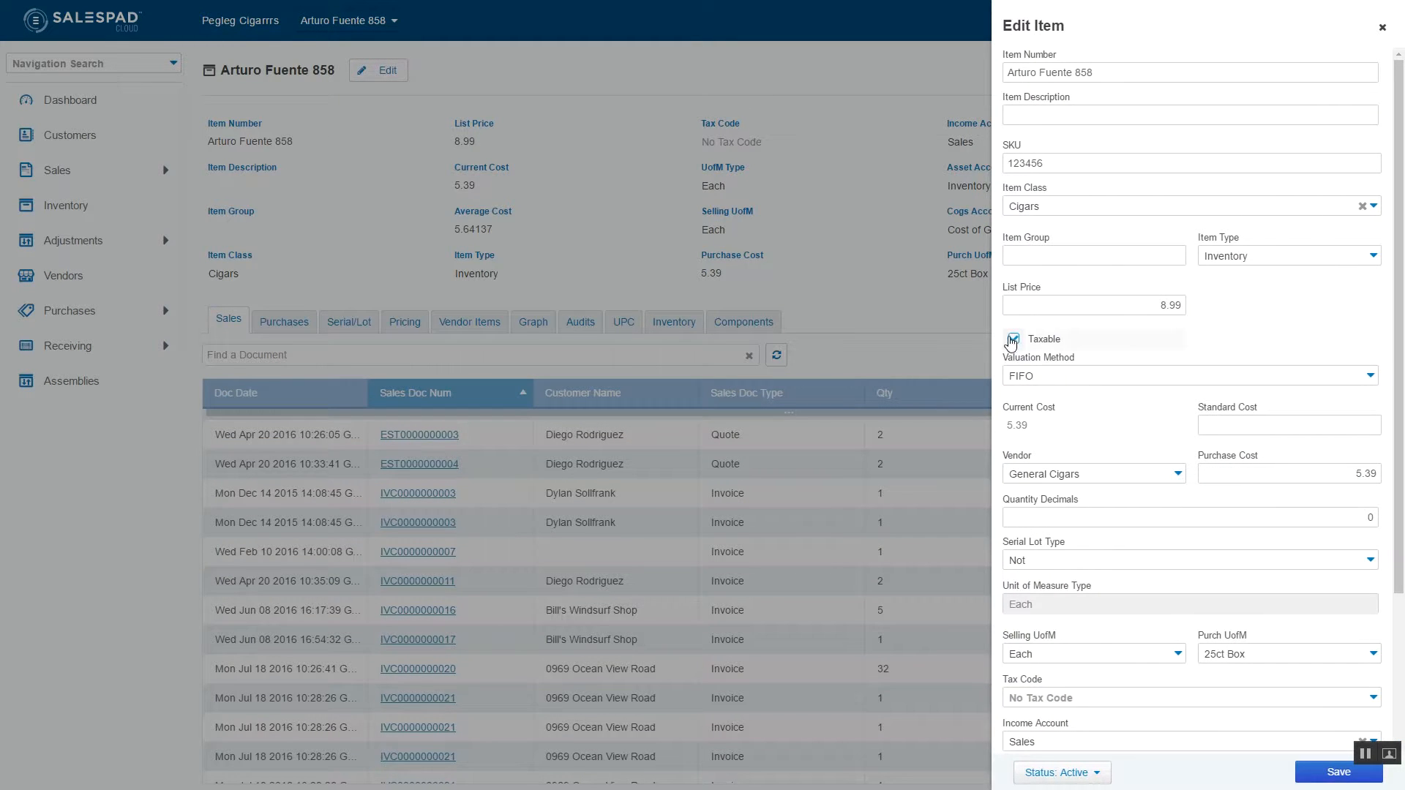
{"action": "left_click", "coordinate": [1380, 29]}
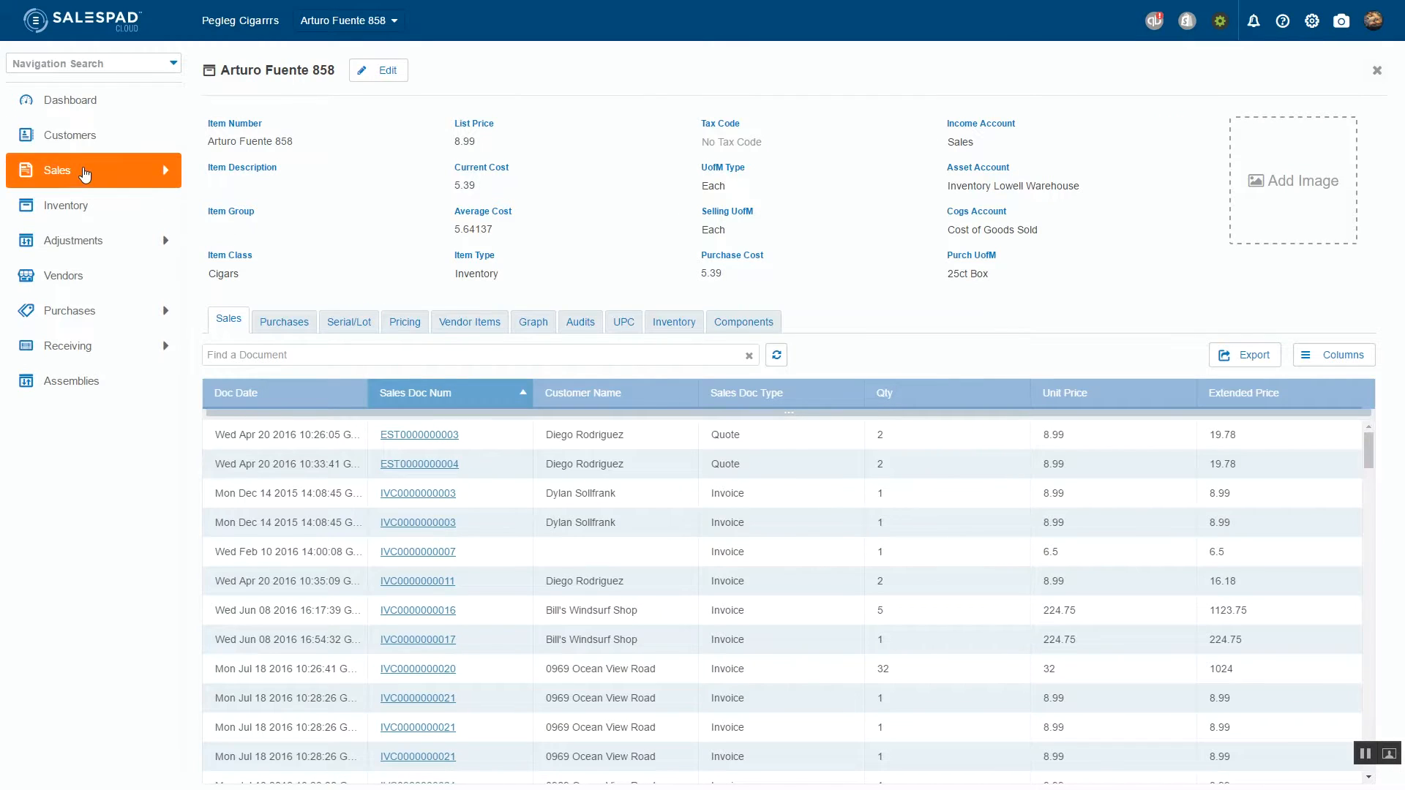
Step: Return to the new Cool Cars order and add Arturo Fuente 858 as its first line item
{"action": "left_click", "coordinate": [353, 22]}
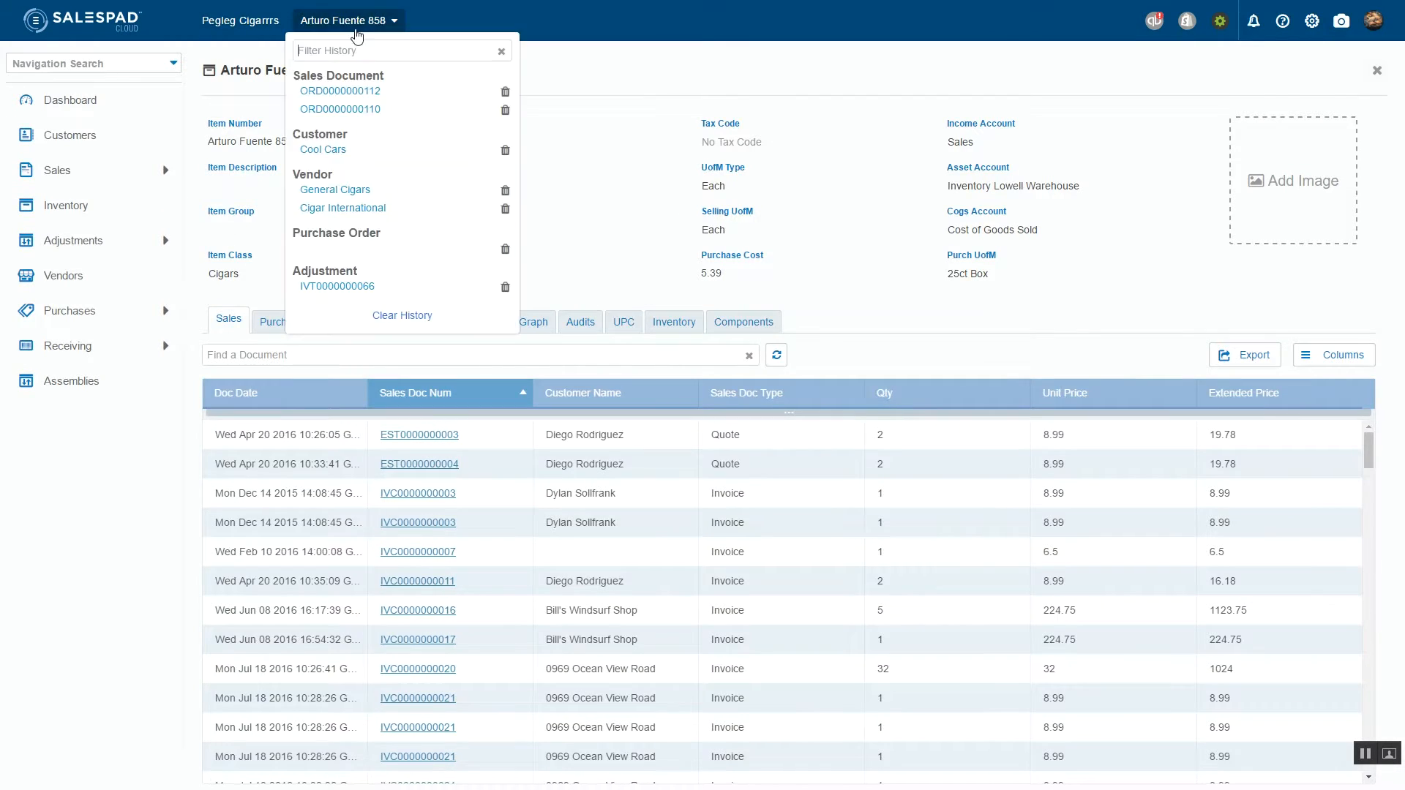
{"action": "left_click", "coordinate": [349, 98]}
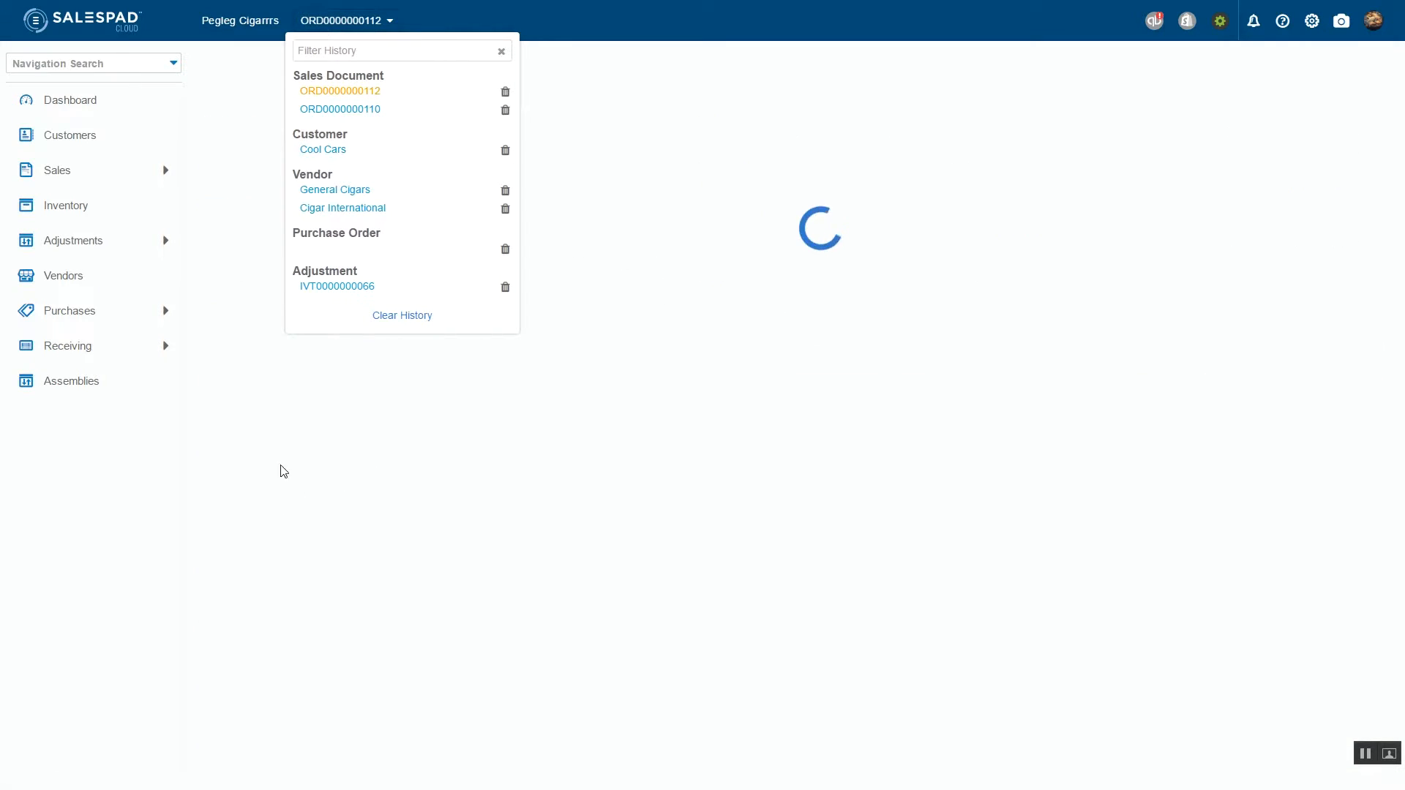
{"action": "left_click", "coordinate": [260, 403]}
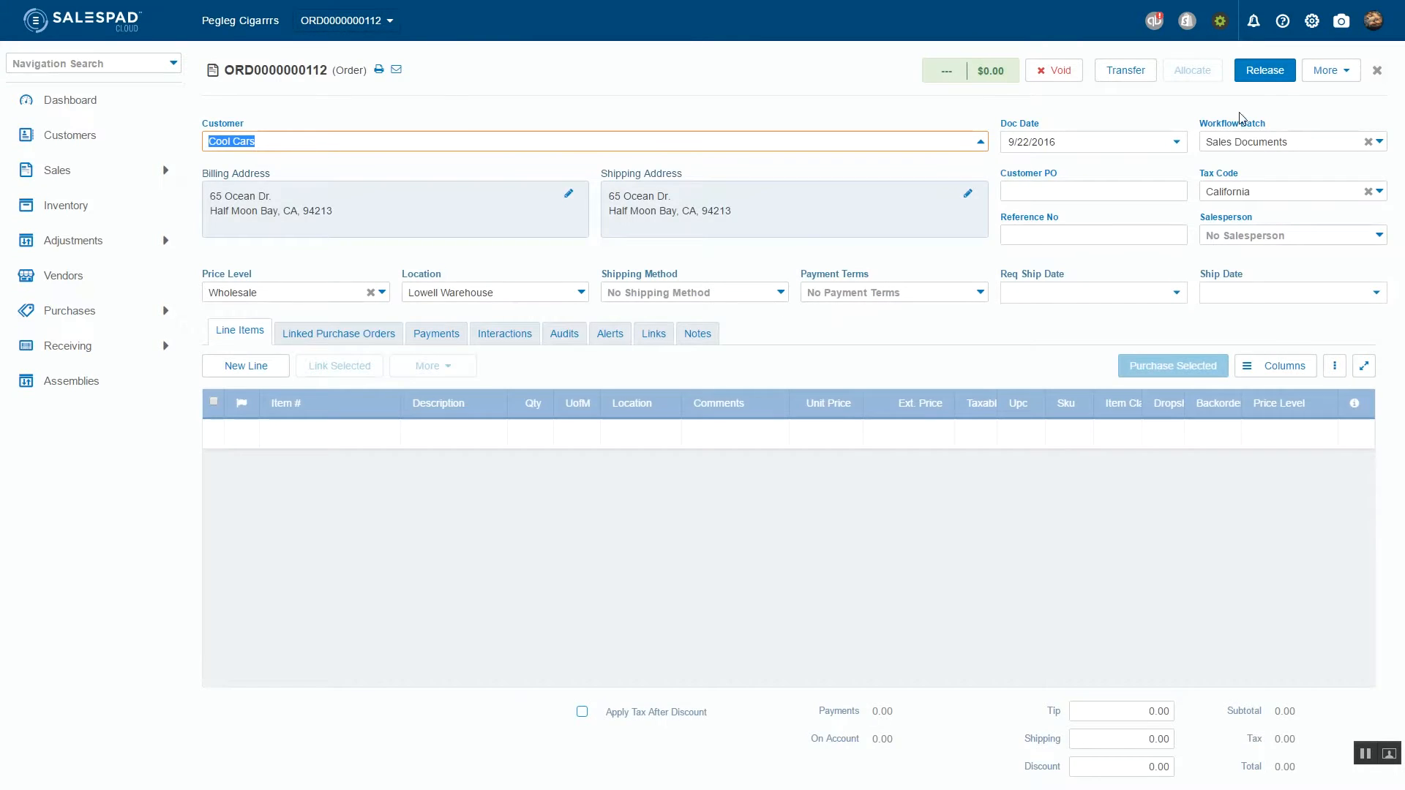
{"action": "left_click", "coordinate": [287, 448]}
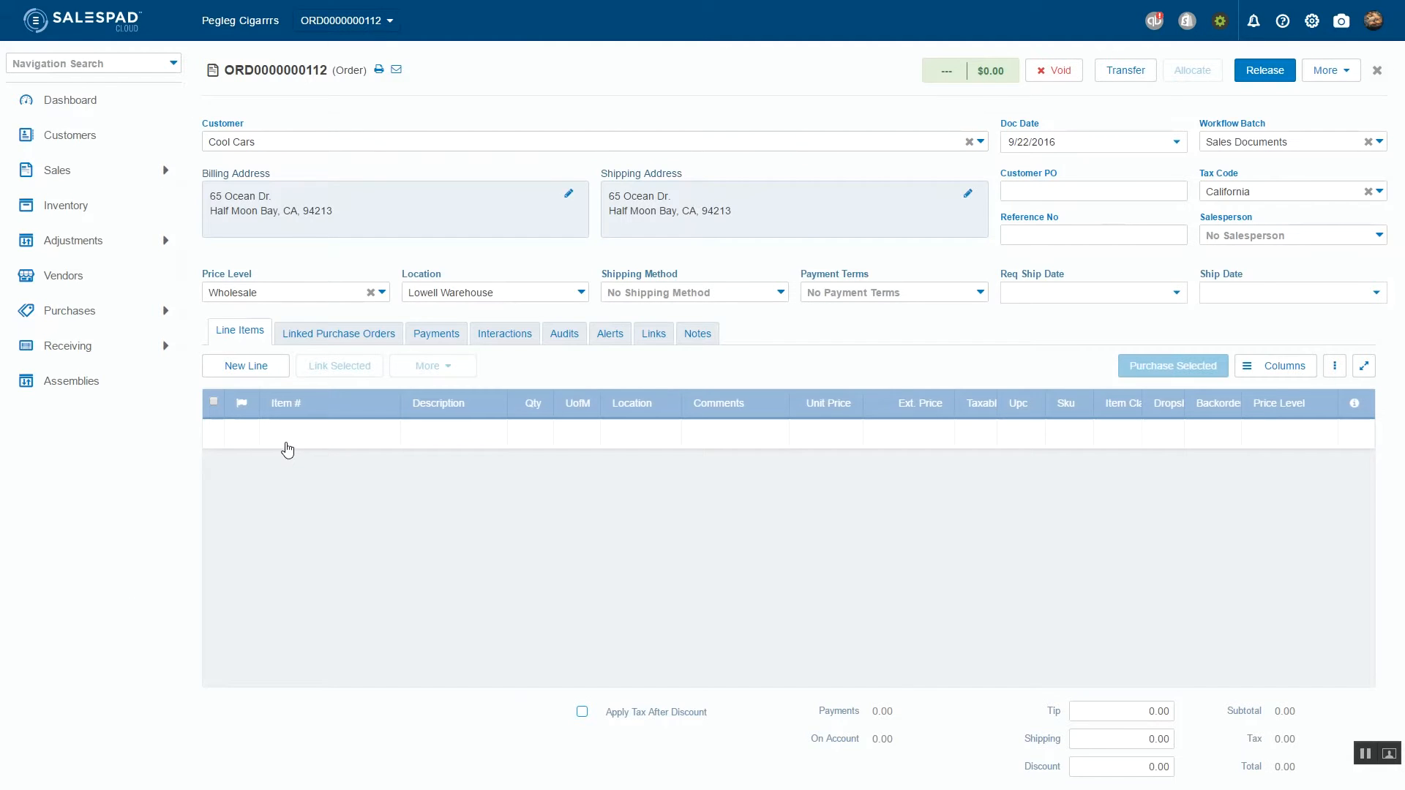
{"action": "type", "text": "artu"}
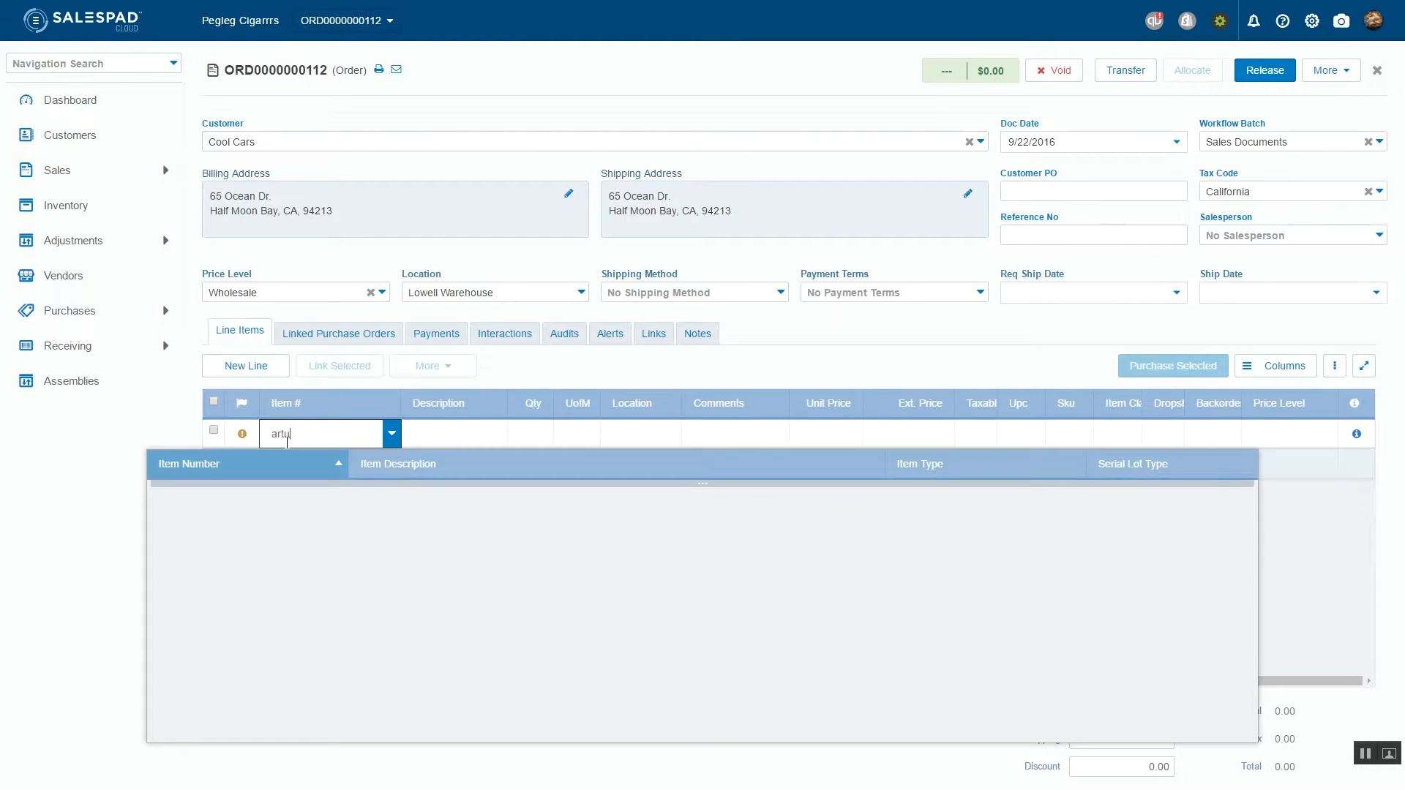
{"action": "left_click", "coordinate": [217, 515]}
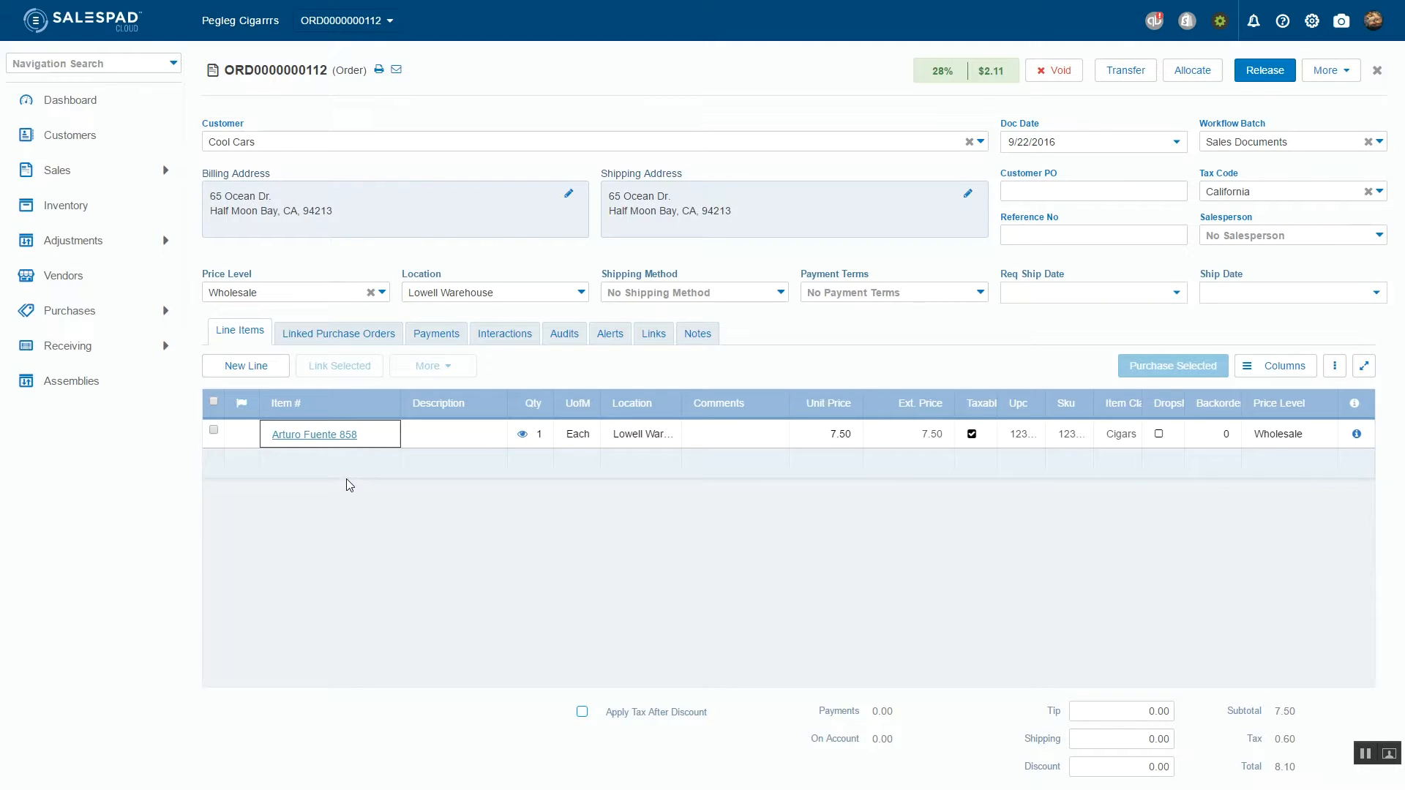
Step: Start a second order line and add the Tax Amount column to the line items grid
{"action": "left_click", "coordinate": [325, 467]}
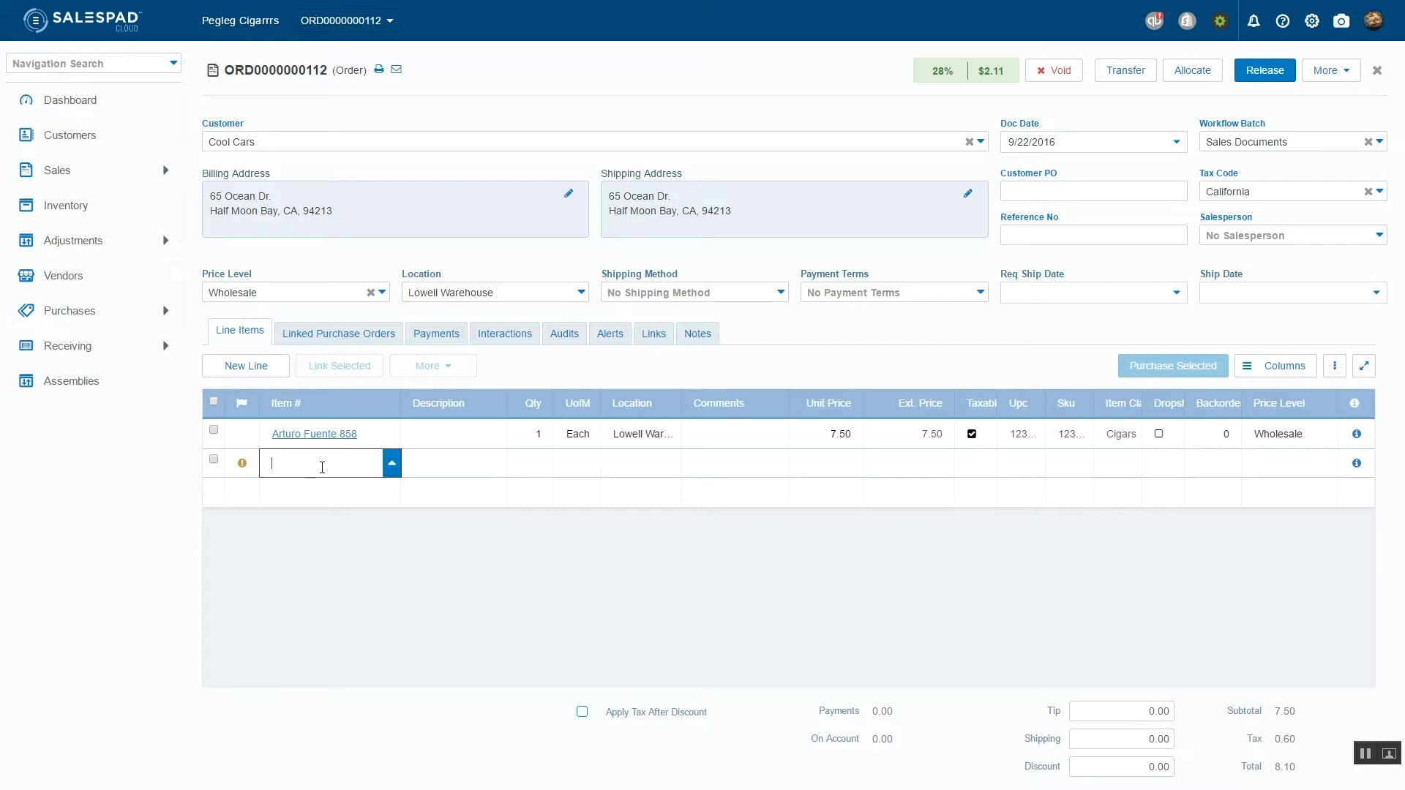
{"action": "left_click", "coordinate": [1289, 376]}
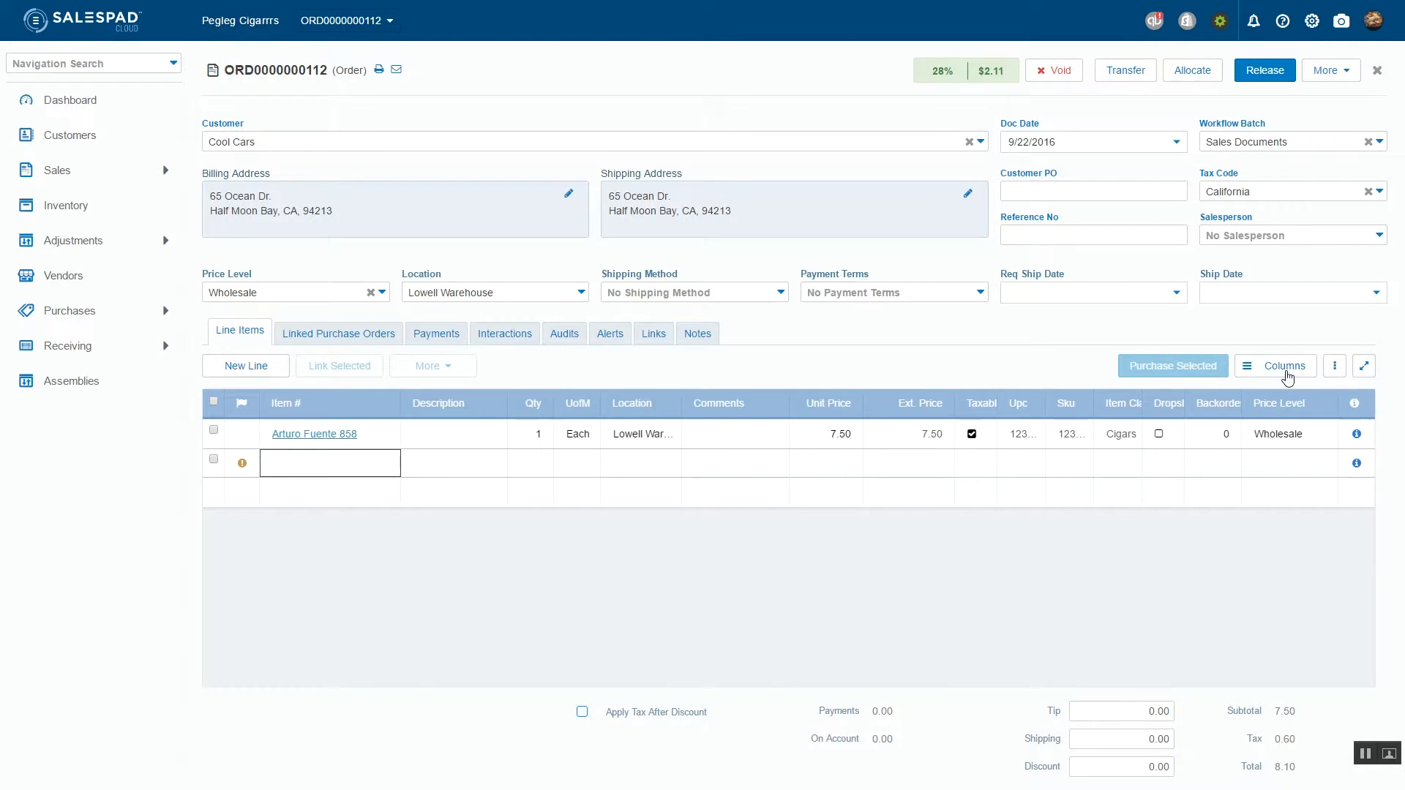
{"action": "scroll", "coordinate": [1329, 527], "scroll_direction": "down", "scroll_amount": 8}
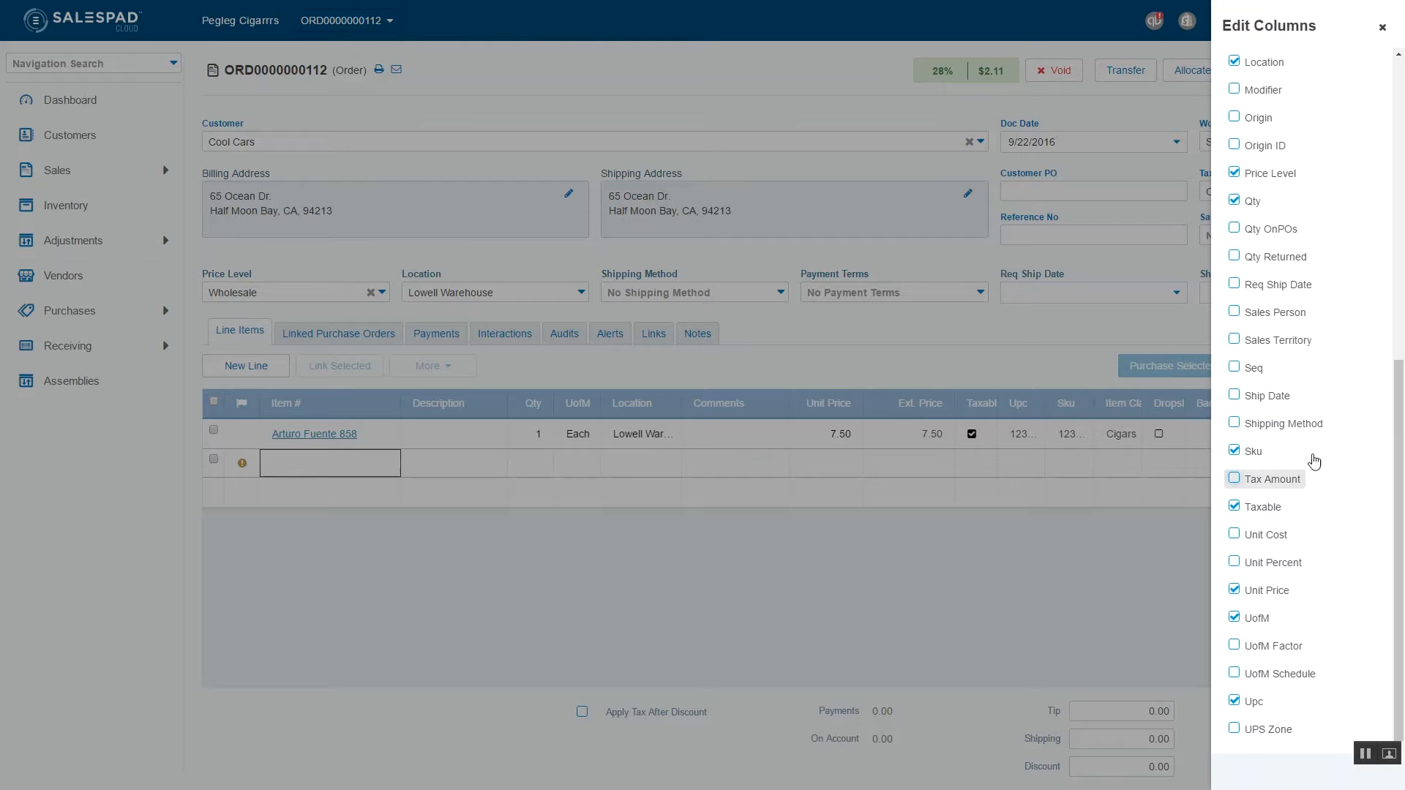
{"action": "left_click", "coordinate": [1234, 479]}
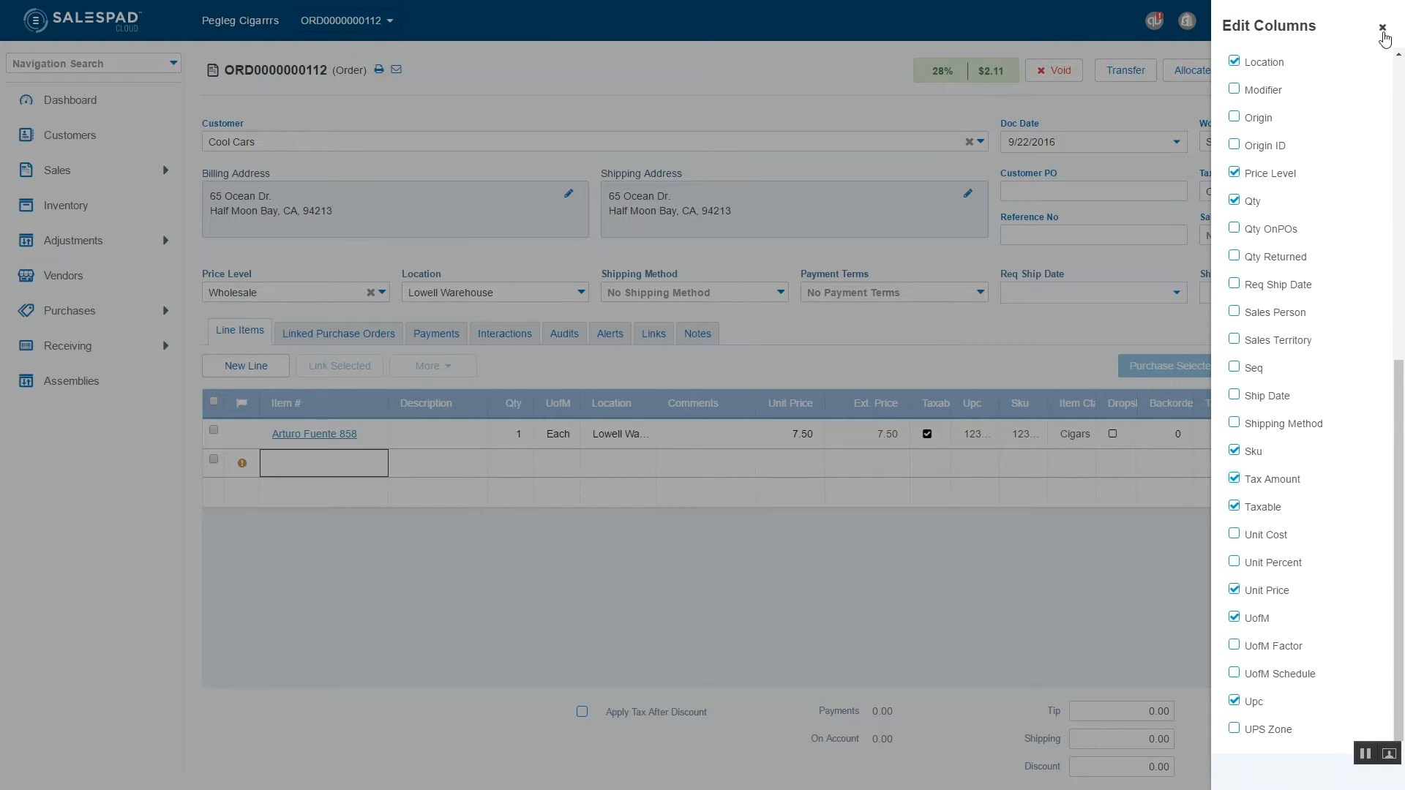
{"action": "left_click", "coordinate": [1382, 28]}
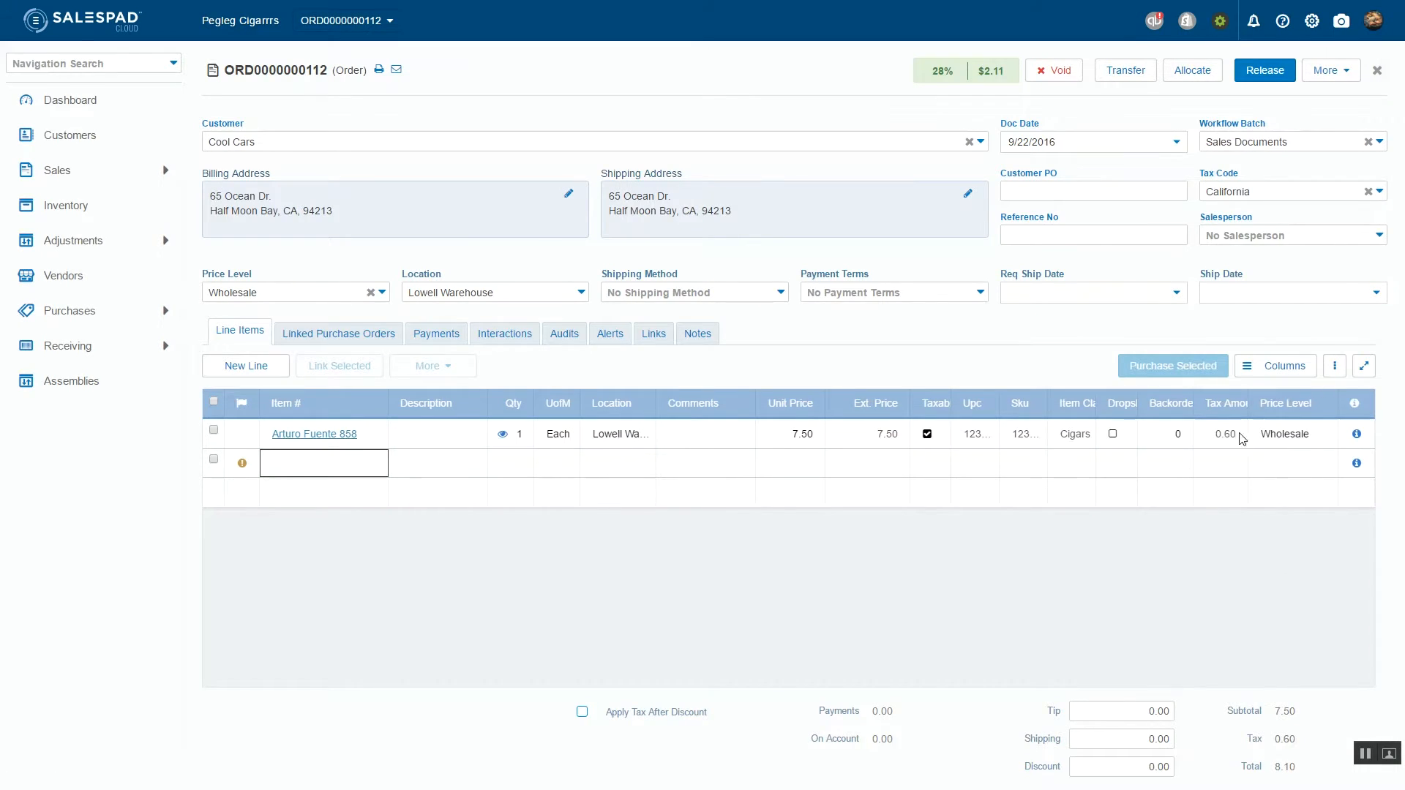
Step: Set the item on the order's empty second line to Humidor 150ct
{"action": "left_click", "coordinate": [341, 464]}
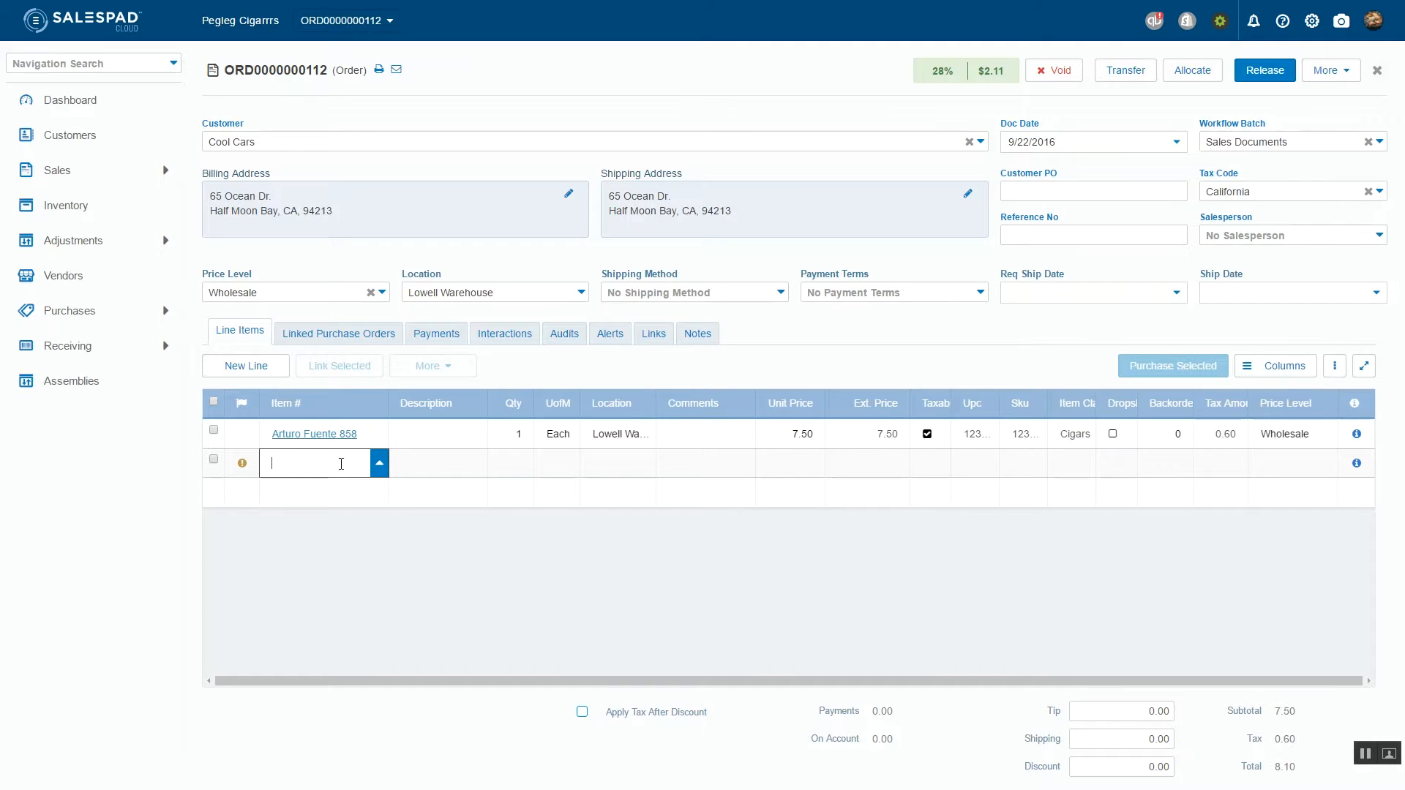
{"action": "left_click", "coordinate": [379, 463]}
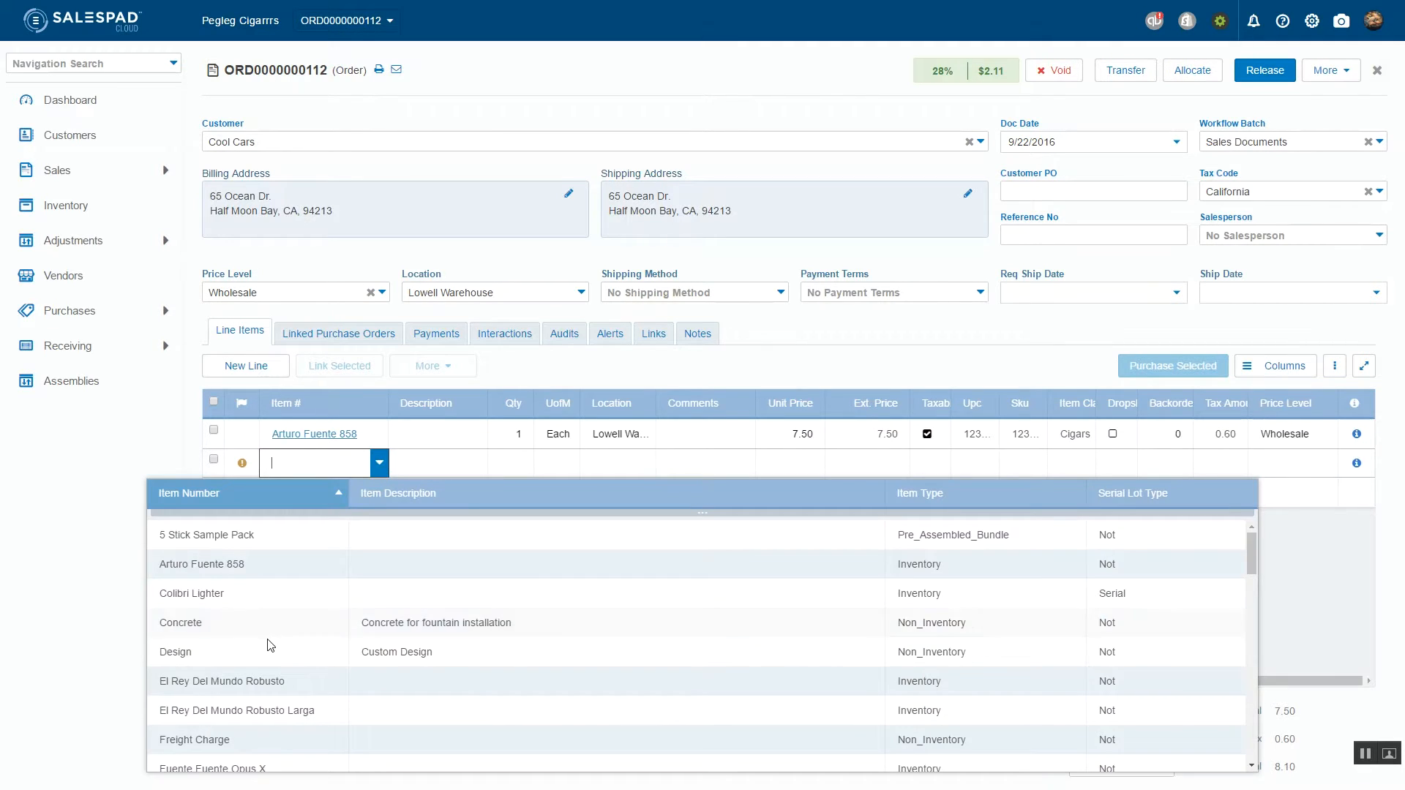
{"action": "scroll", "coordinate": [267, 647], "scroll_direction": "down", "scroll_amount": 3}
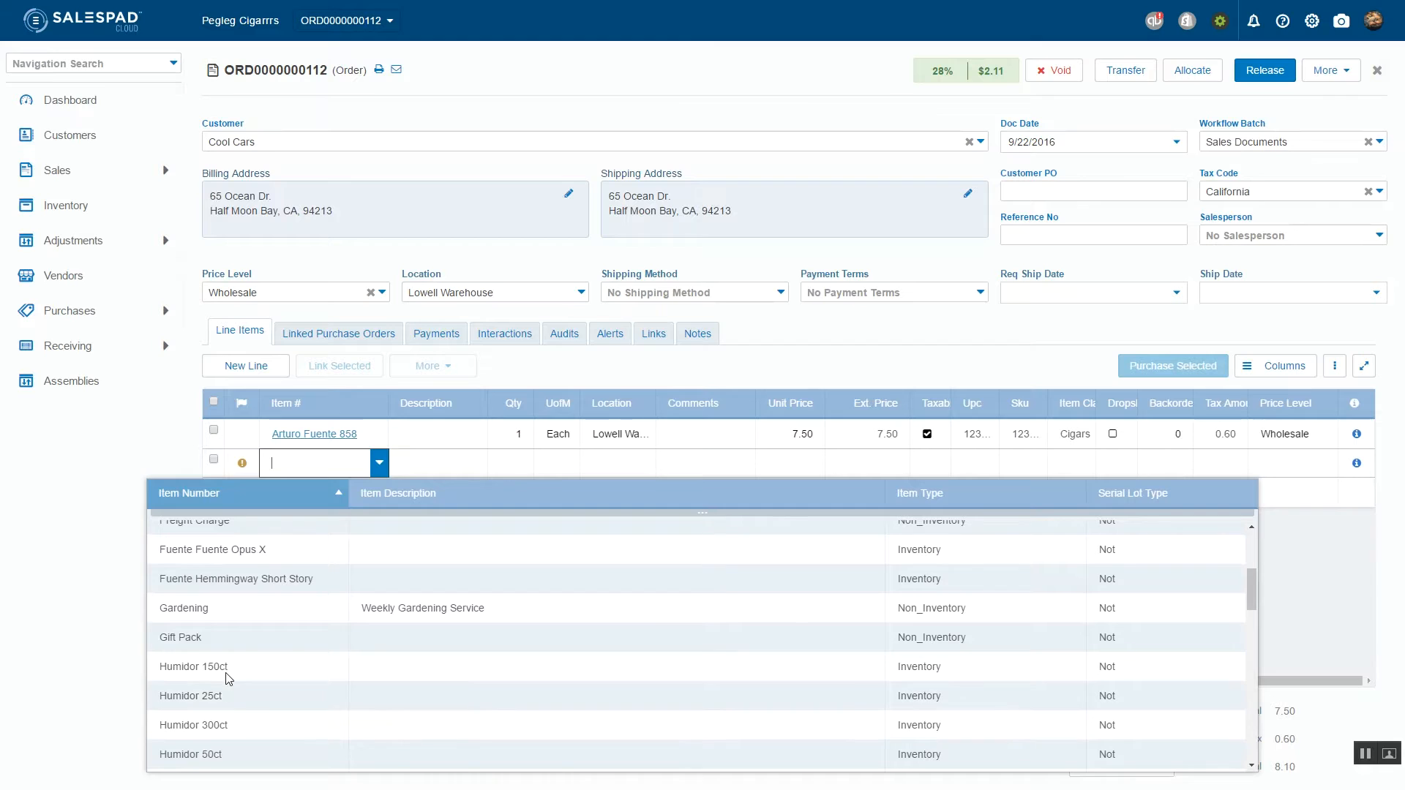
{"action": "left_click", "coordinate": [225, 673]}
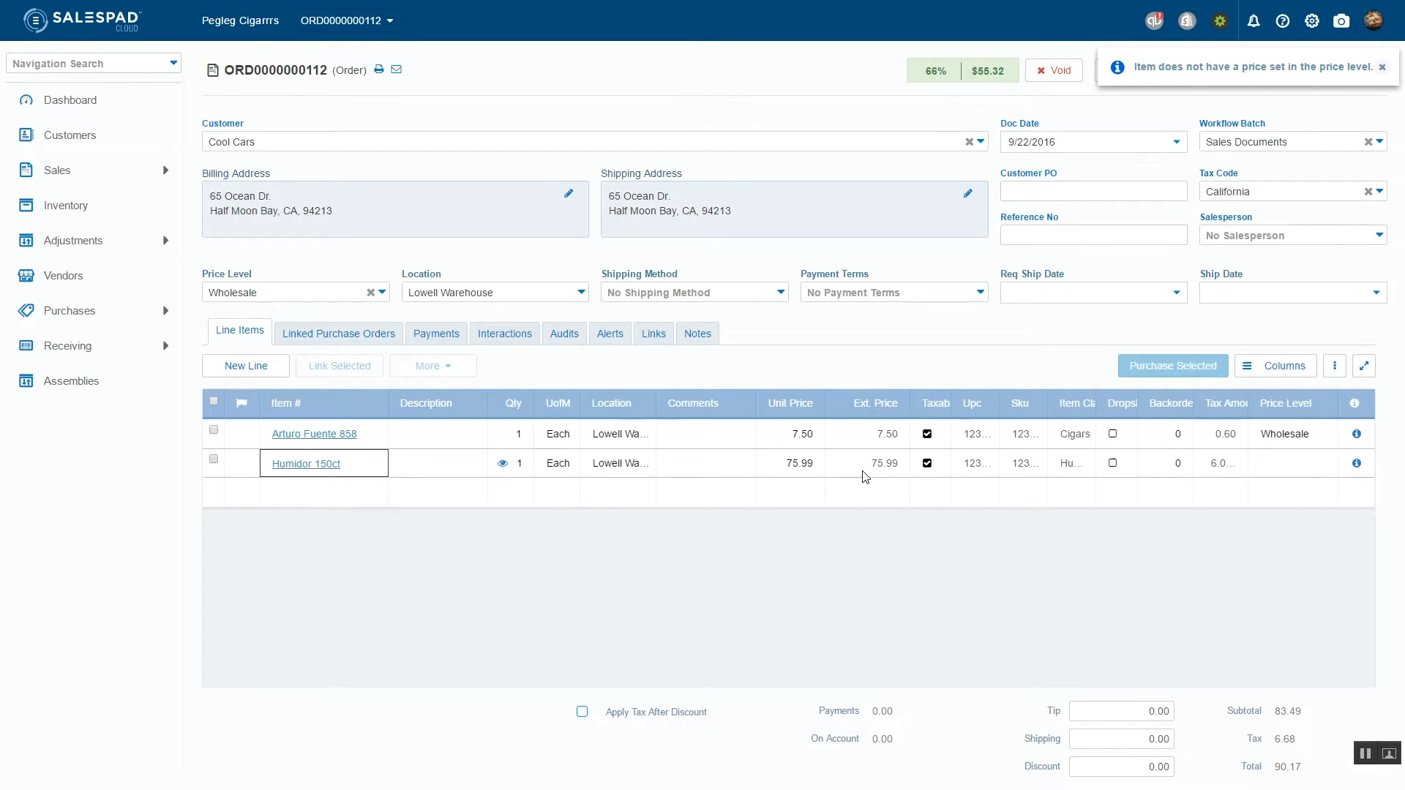
Step: Switch the Taxable setting of the Humidor 150ct line off and back on
{"action": "left_click", "coordinate": [926, 463]}
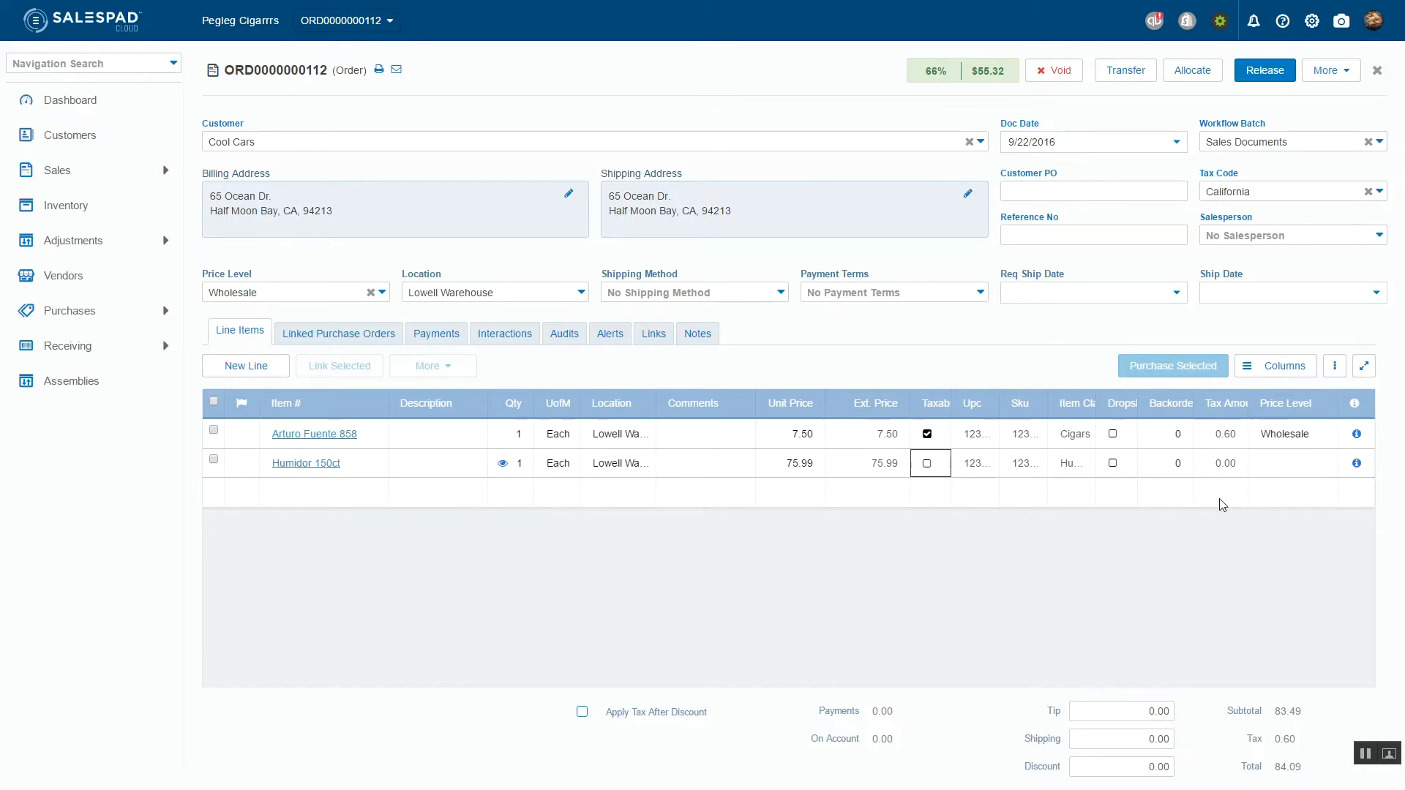
{"action": "left_click", "coordinate": [926, 463]}
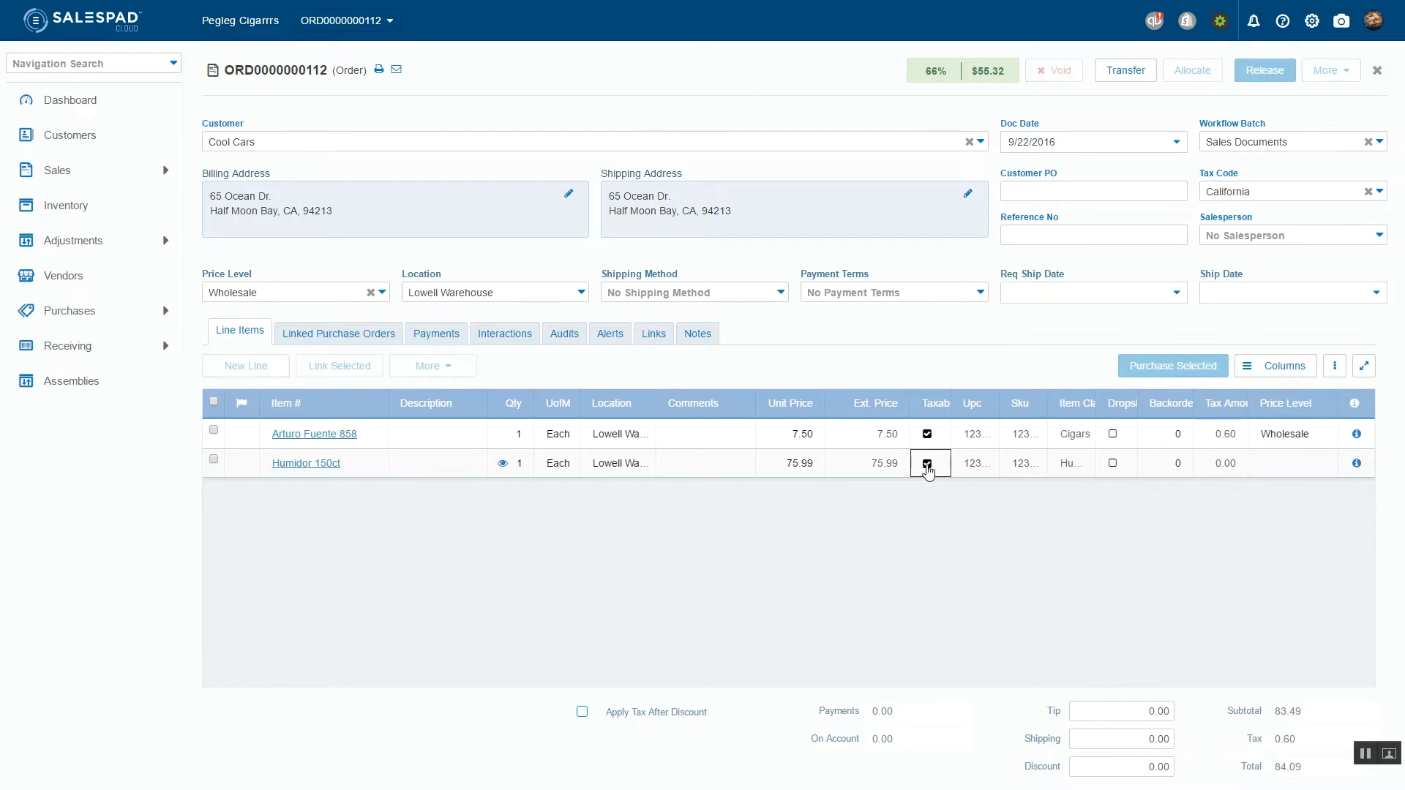